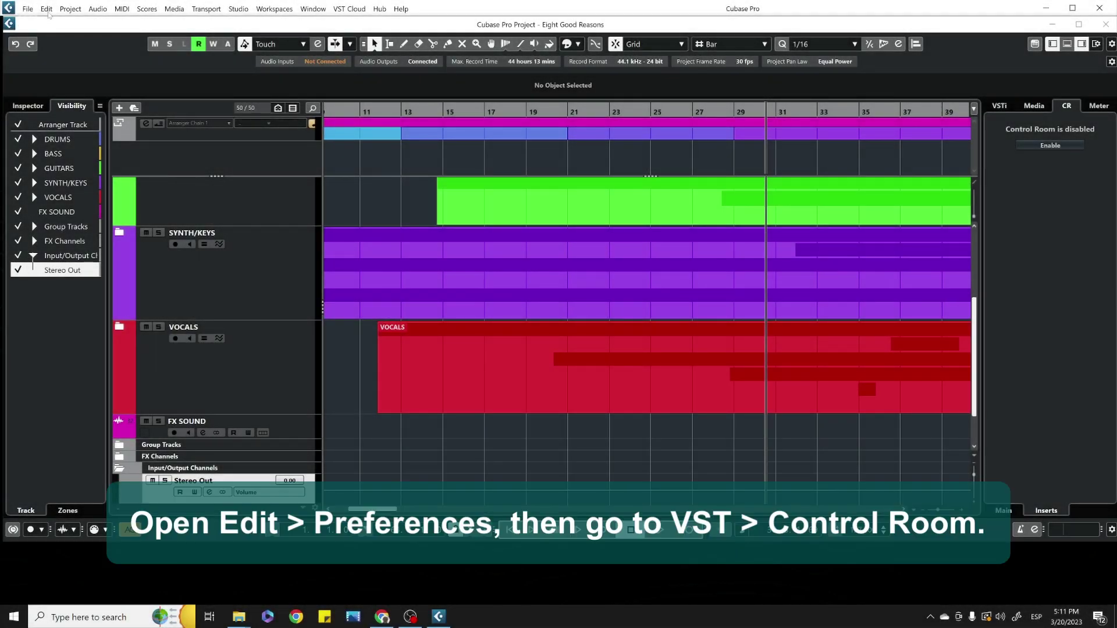
# Enable 'Use Phones Channel as Preview Channel' in Cubase's VST Control Room preferences and apply it.
pyautogui.click(46, 9)
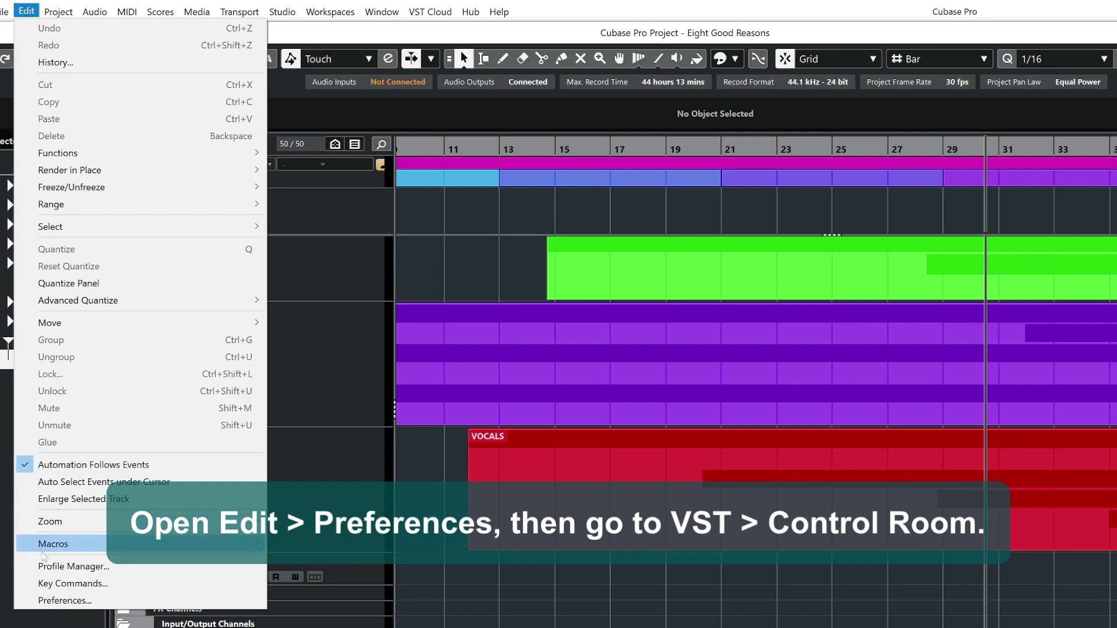
pyautogui.click(56, 600)
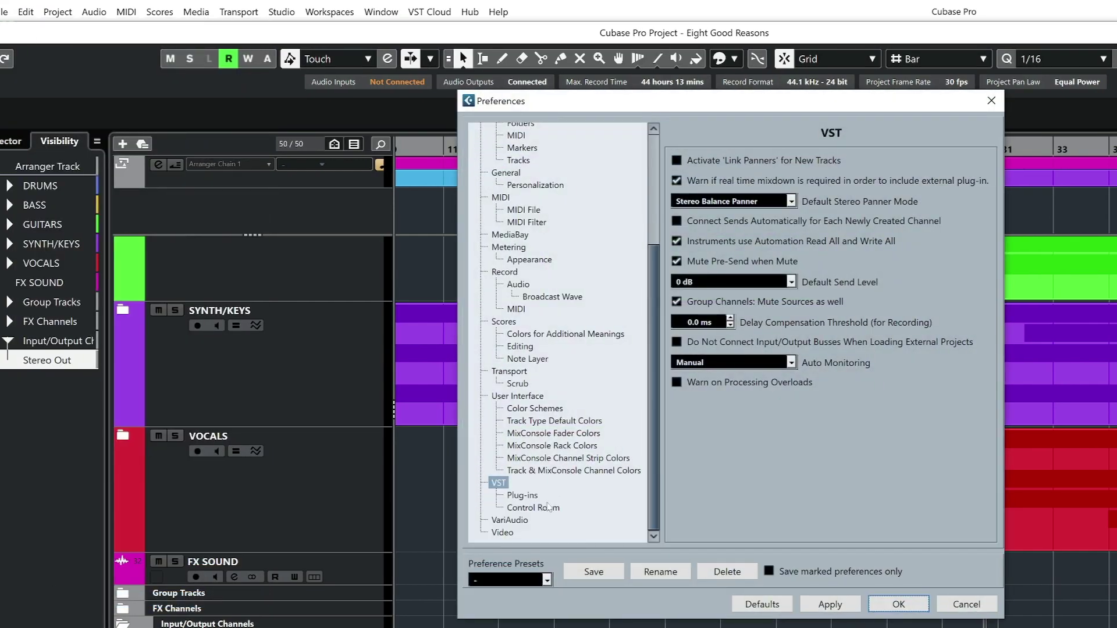
pyautogui.click(560, 509)
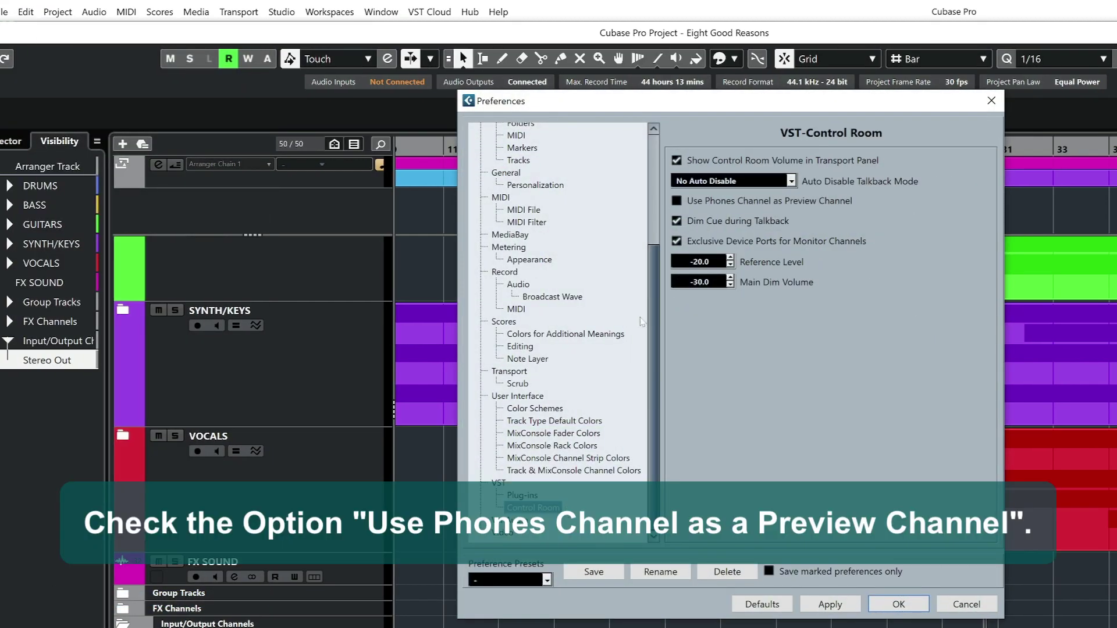
pyautogui.click(678, 202)
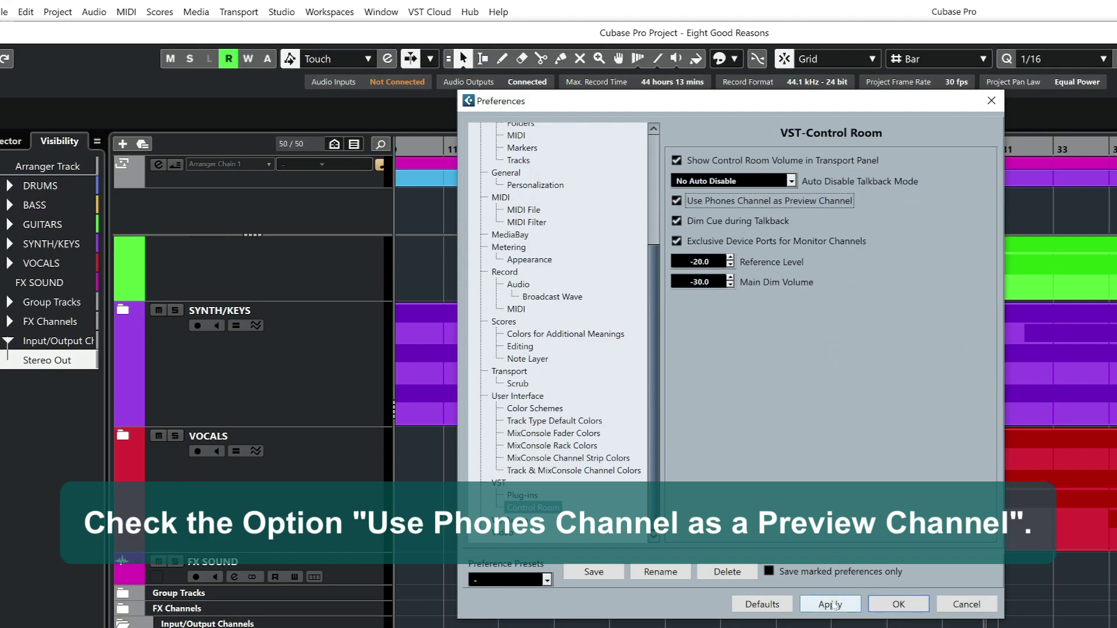
pyautogui.click(899, 605)
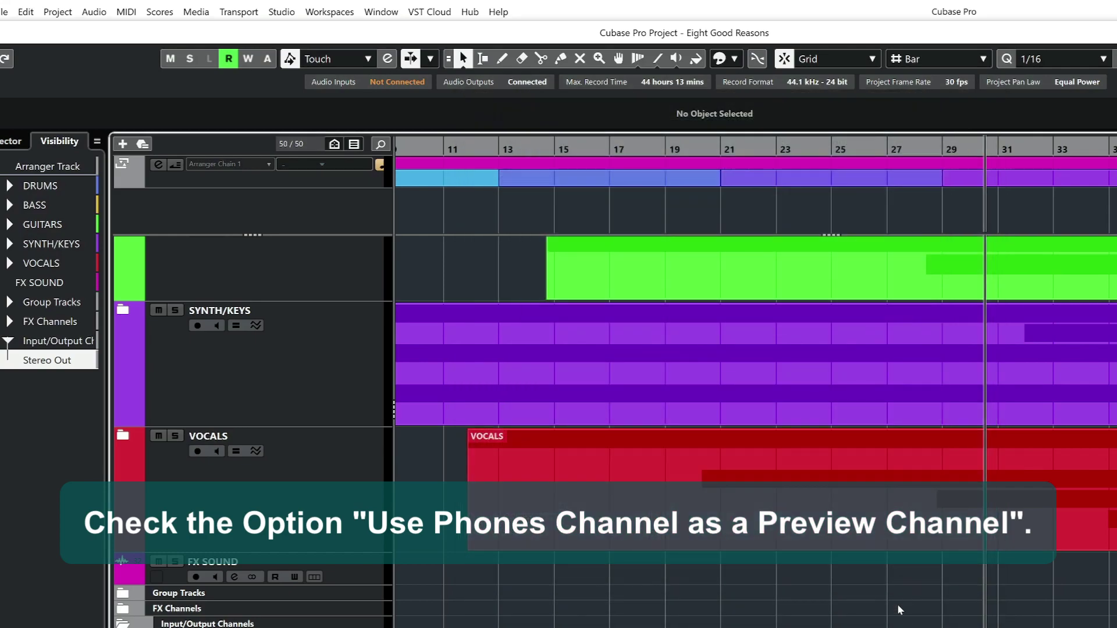
# Set the Stereo Out bus's audio device to Not Connected in Audio Connections.
pyautogui.click(274, 12)
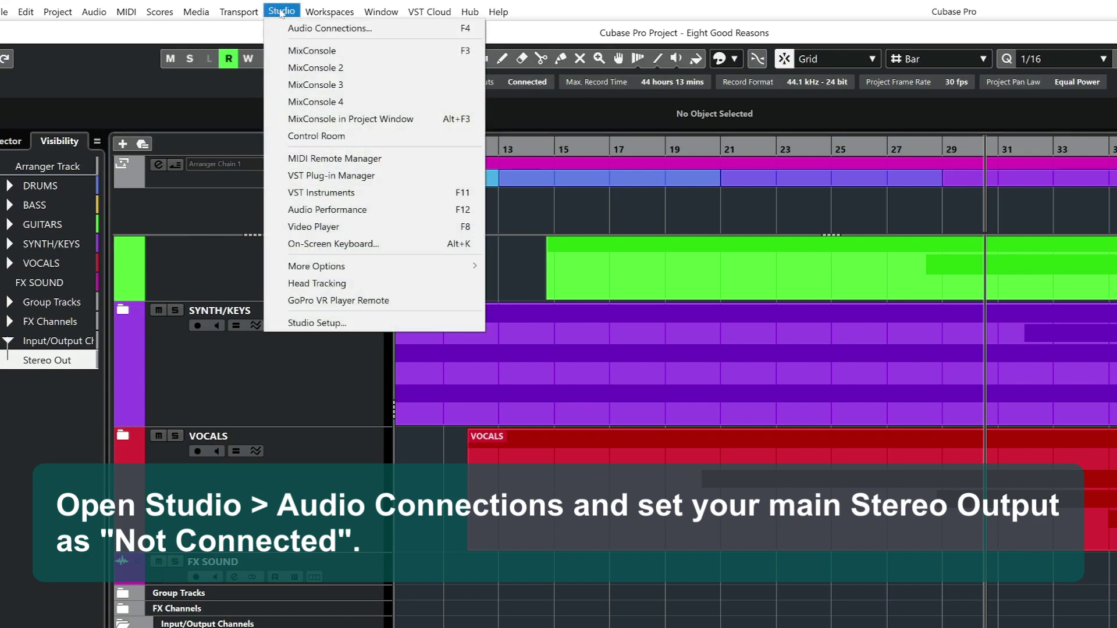
pyautogui.click(304, 29)
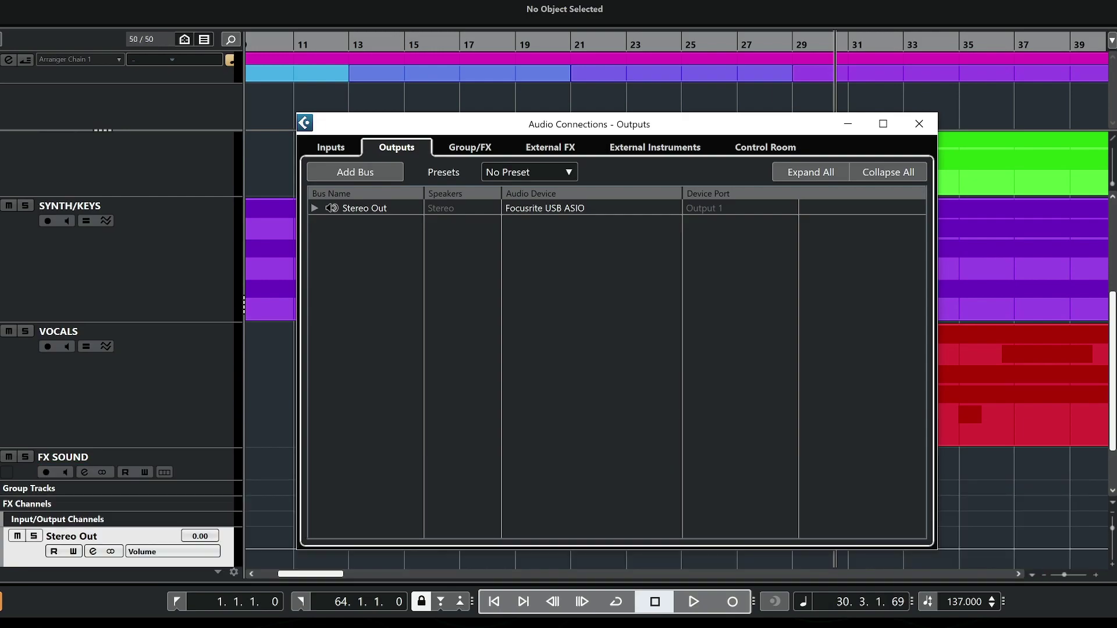
pyautogui.click(554, 209)
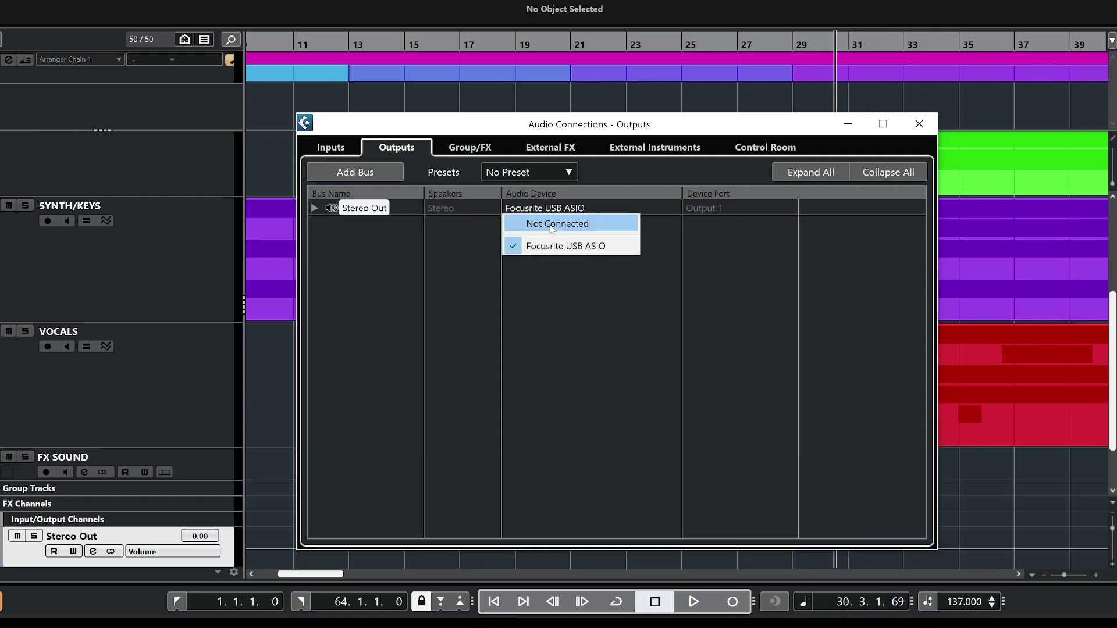
pyautogui.click(552, 226)
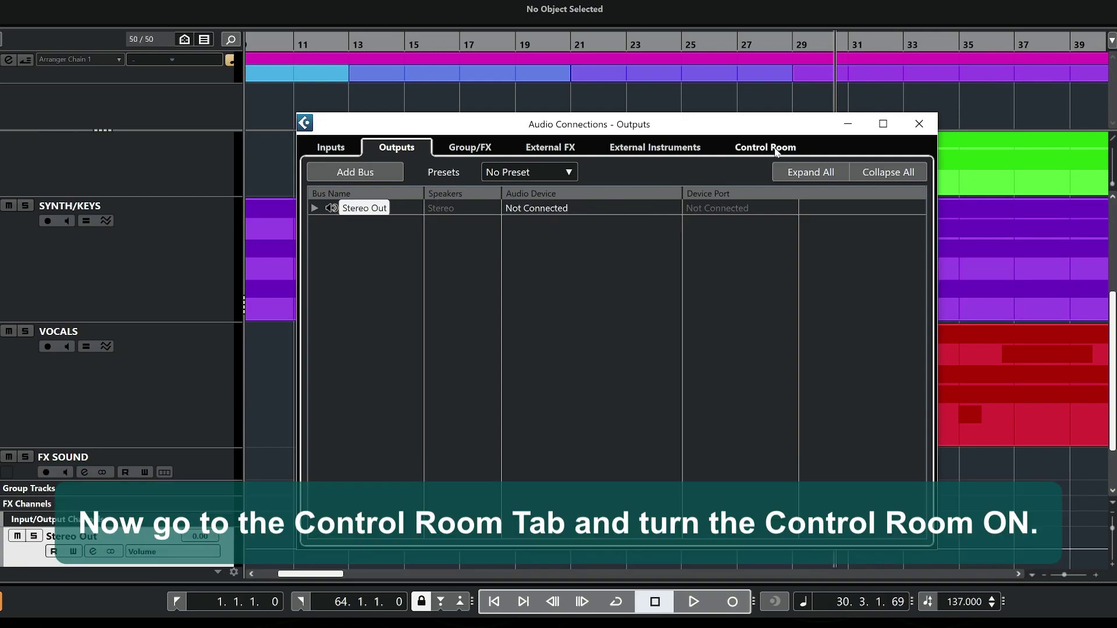
# Power on the Control Room so a Phones channel appears, then close Audio Connections.
pyautogui.click(795, 149)
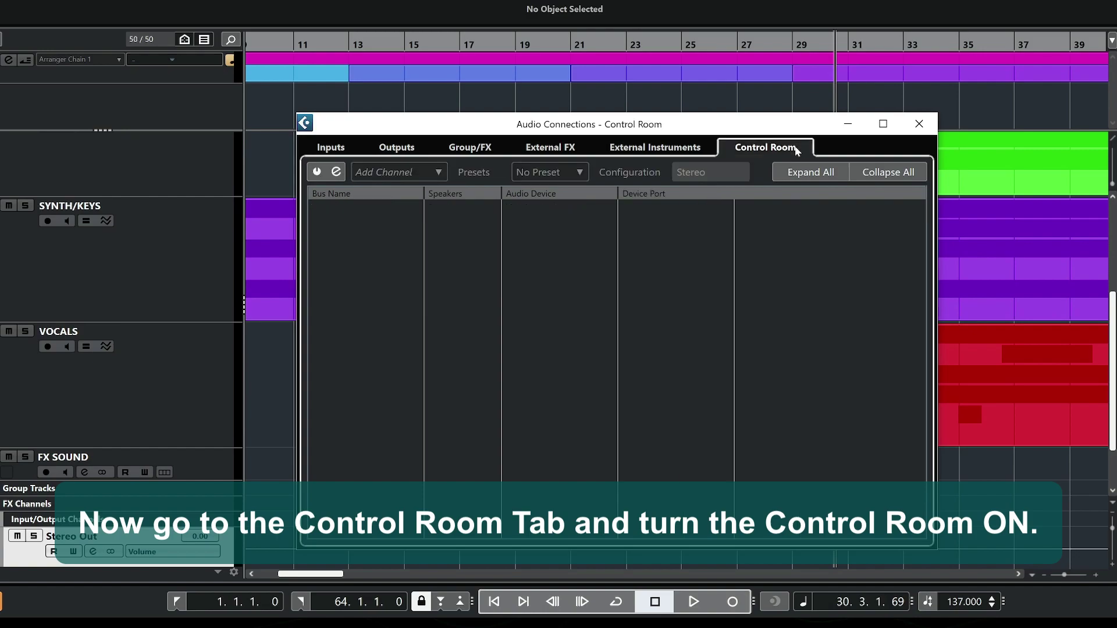
pyautogui.click(317, 172)
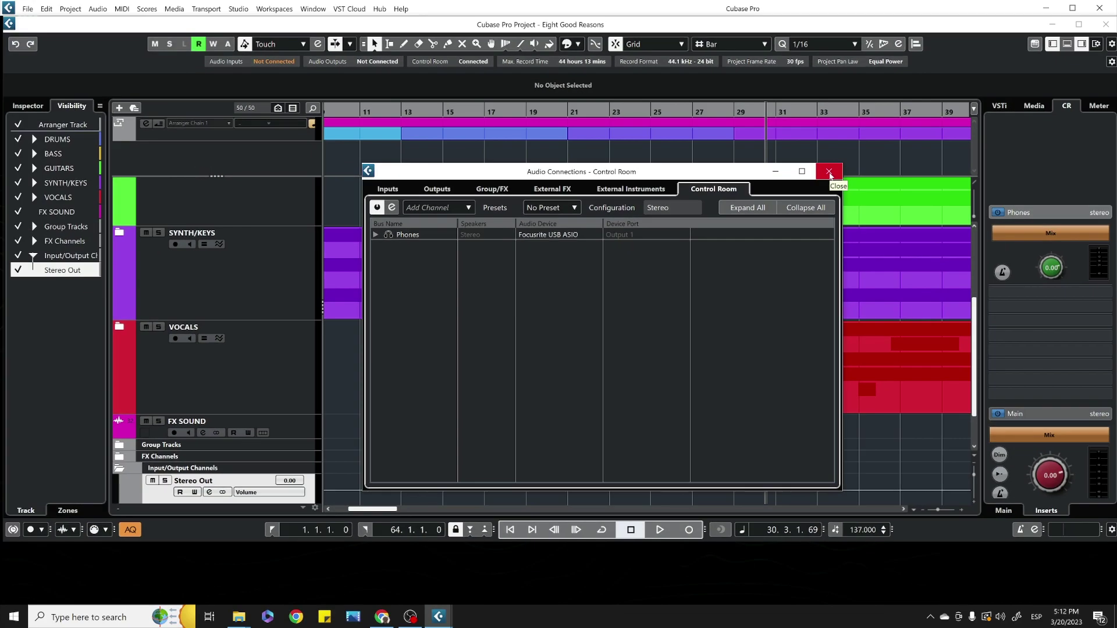
pyautogui.click(919, 123)
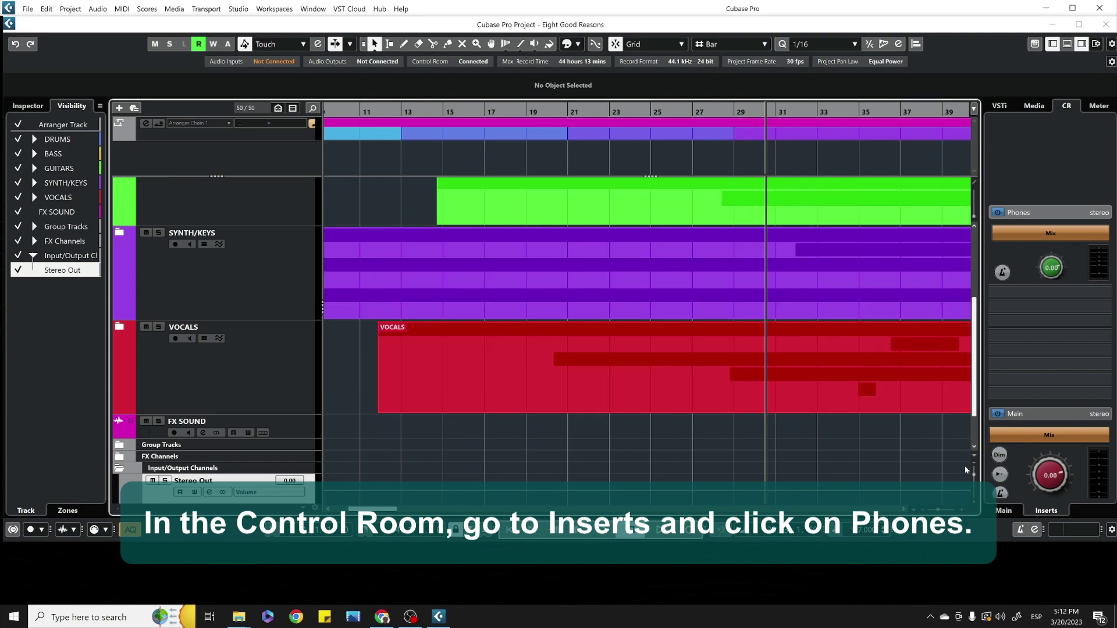
# Load Spatial > Surround > Immerse Virtual Studio Signature into the Phones channel's first insert slot.
pyautogui.click(1058, 512)
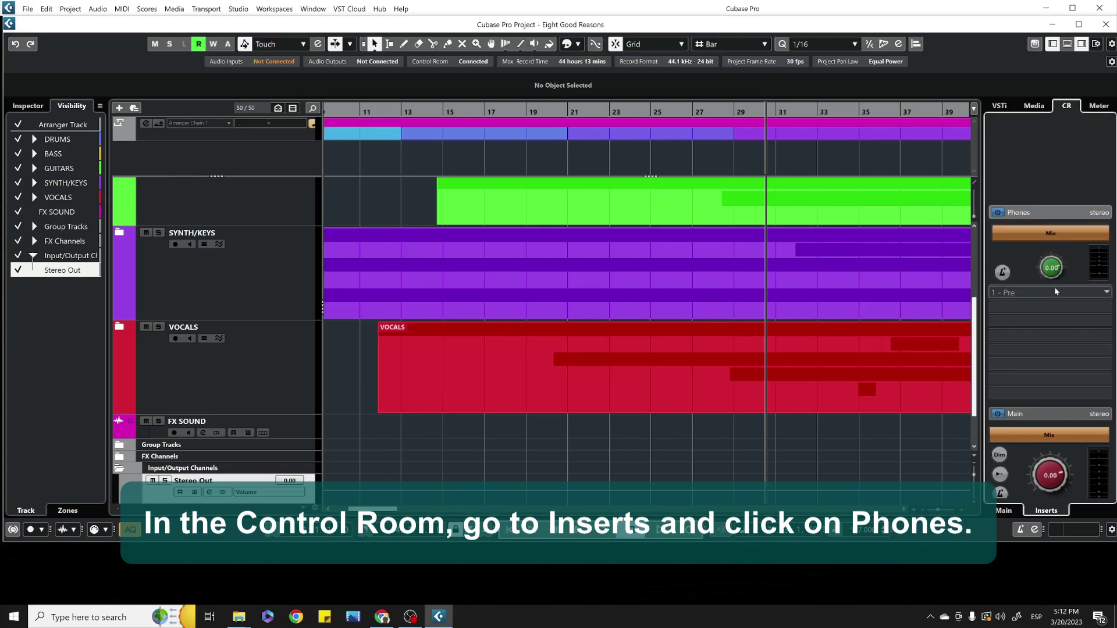
pyautogui.click(1056, 215)
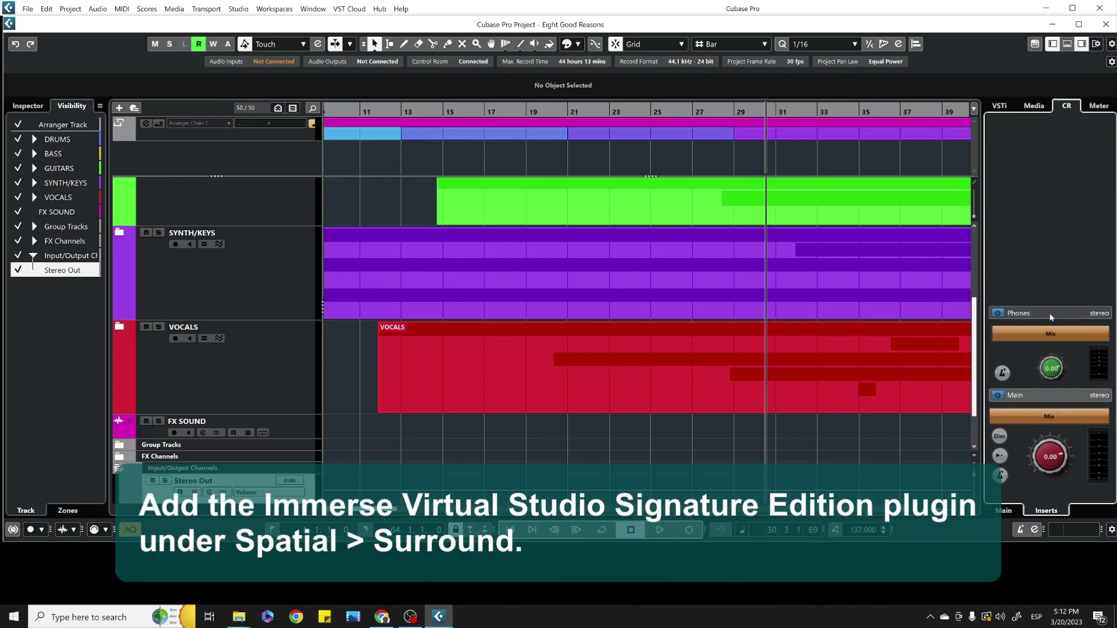
pyautogui.click(1051, 315)
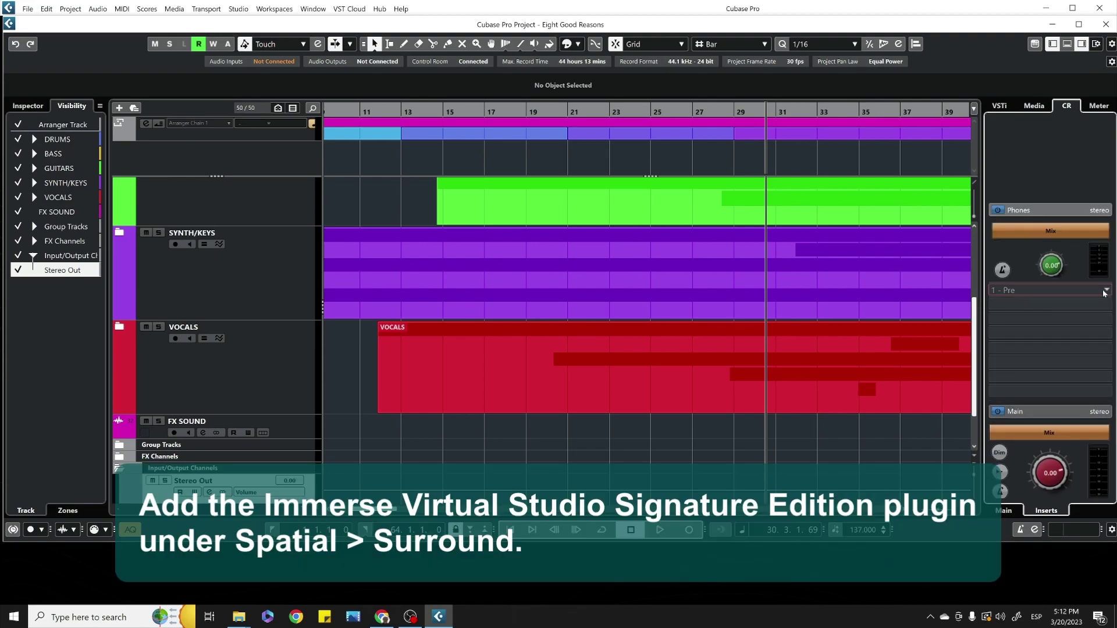
pyautogui.click(1104, 293)
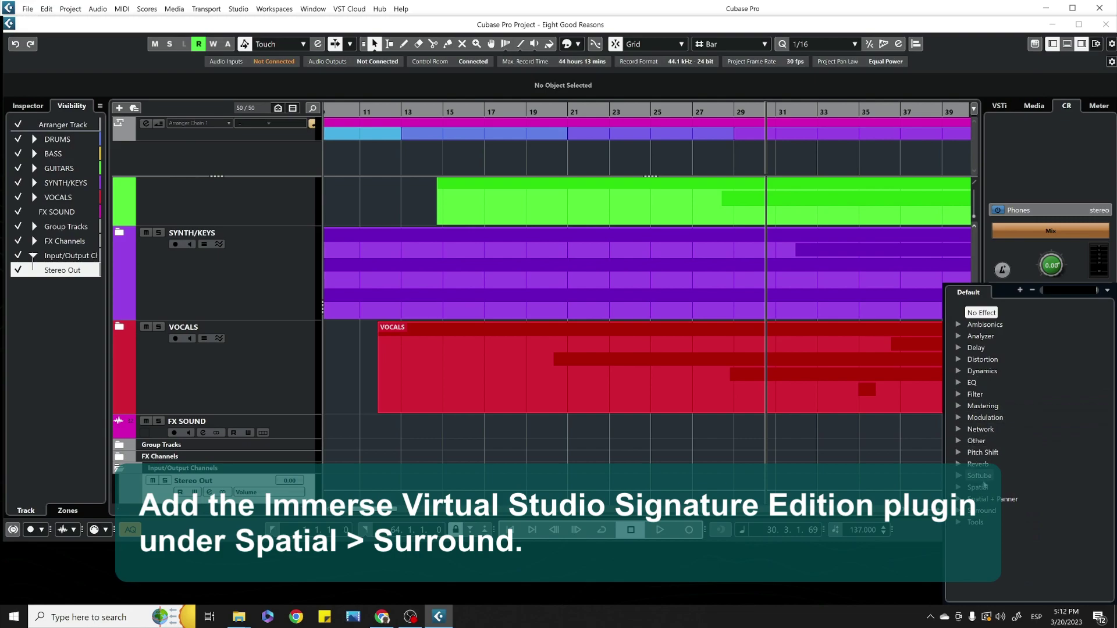
pyautogui.click(958, 487)
pyautogui.click(971, 499)
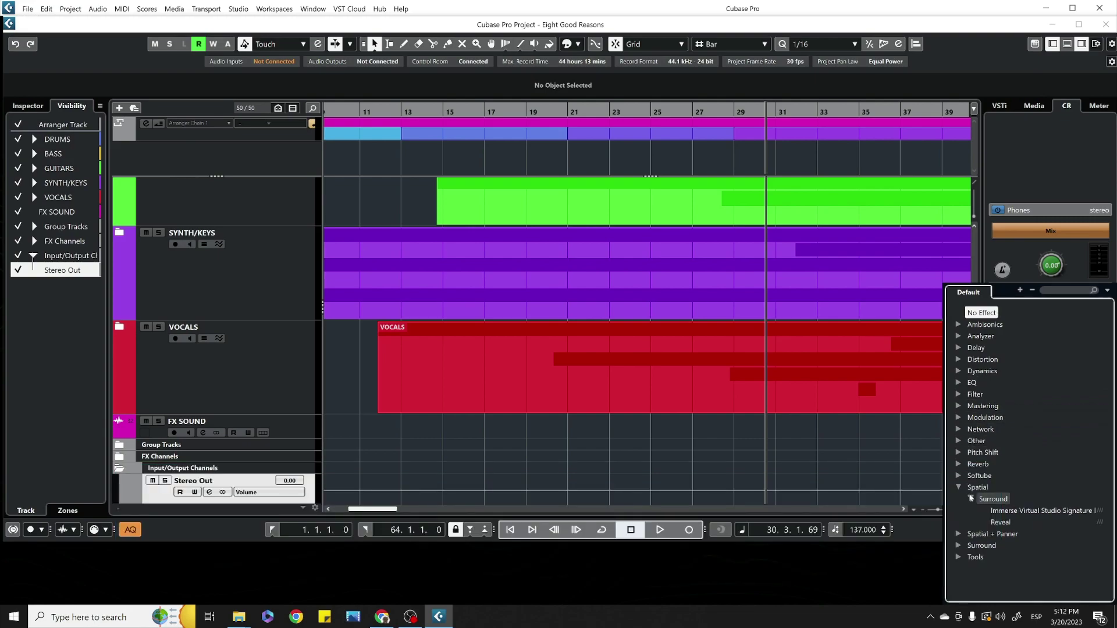
pyautogui.click(1029, 511)
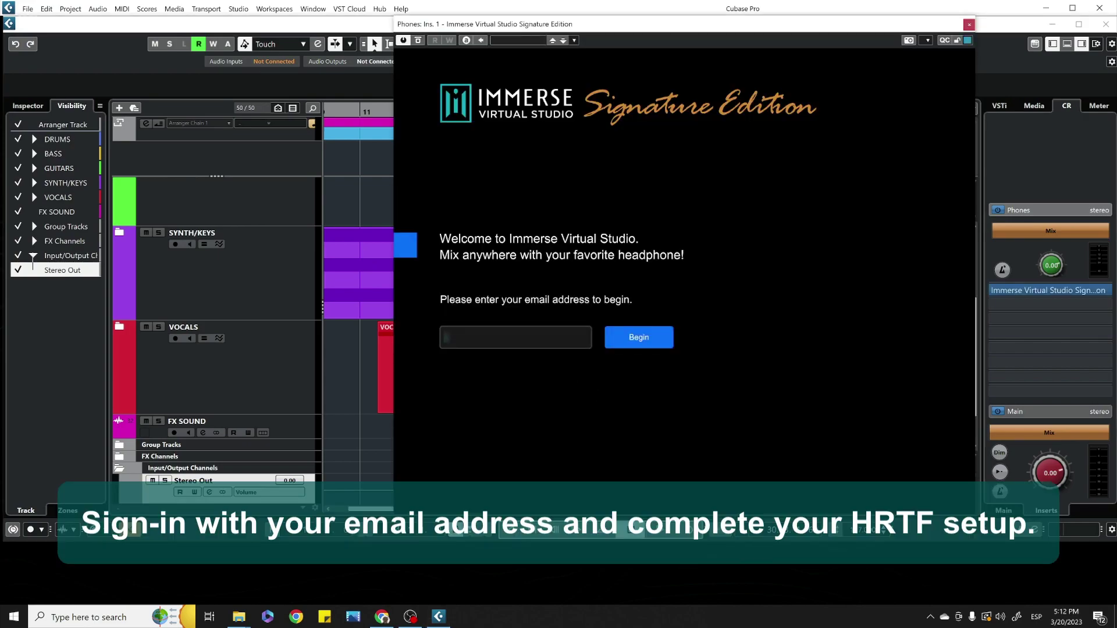
# Enter the user's e-mail address on the Immerse welcome screen and show the Routing settings.
pyautogui.write('ema')
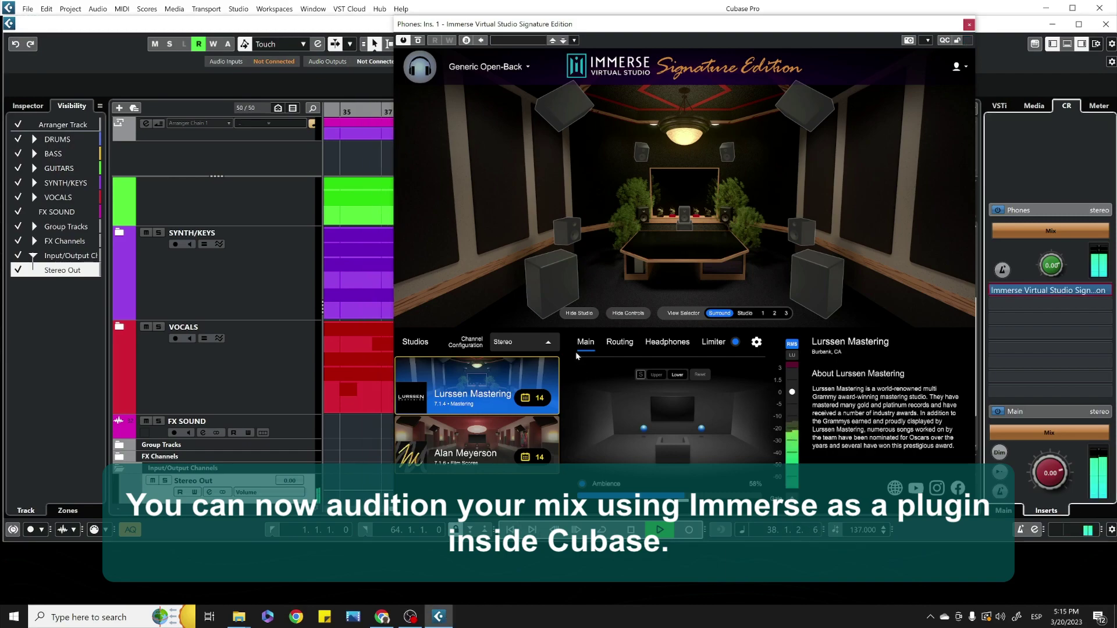
pyautogui.click(625, 351)
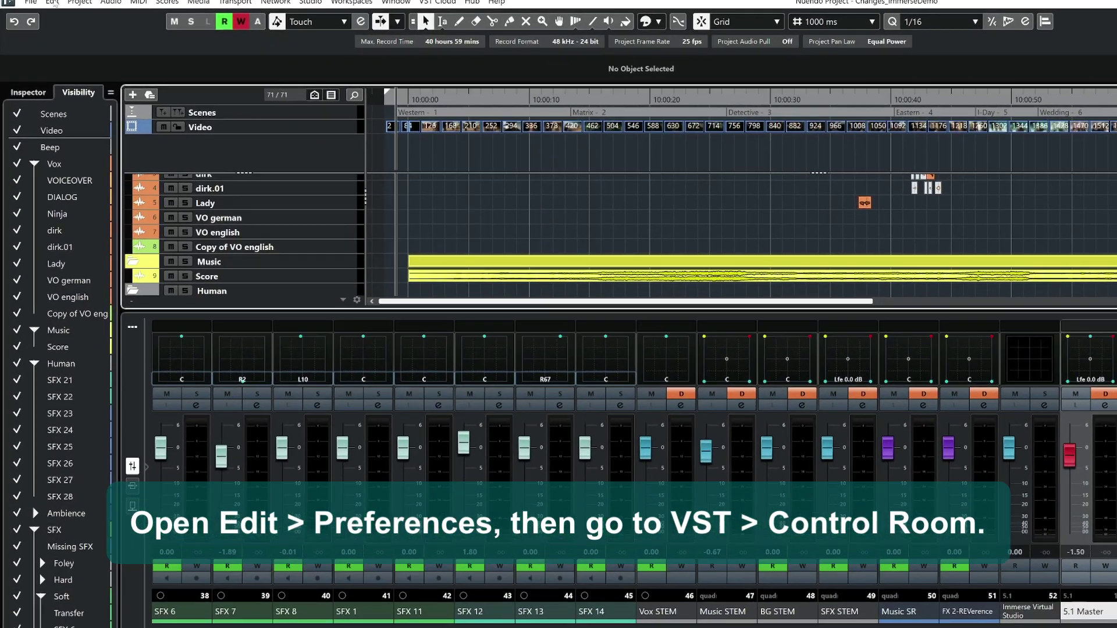
# Enable 'Use Phones Channel as Preview Channel' in Nuendo's VST Control Room preferences, apply and close.
pyautogui.click(50, 8)
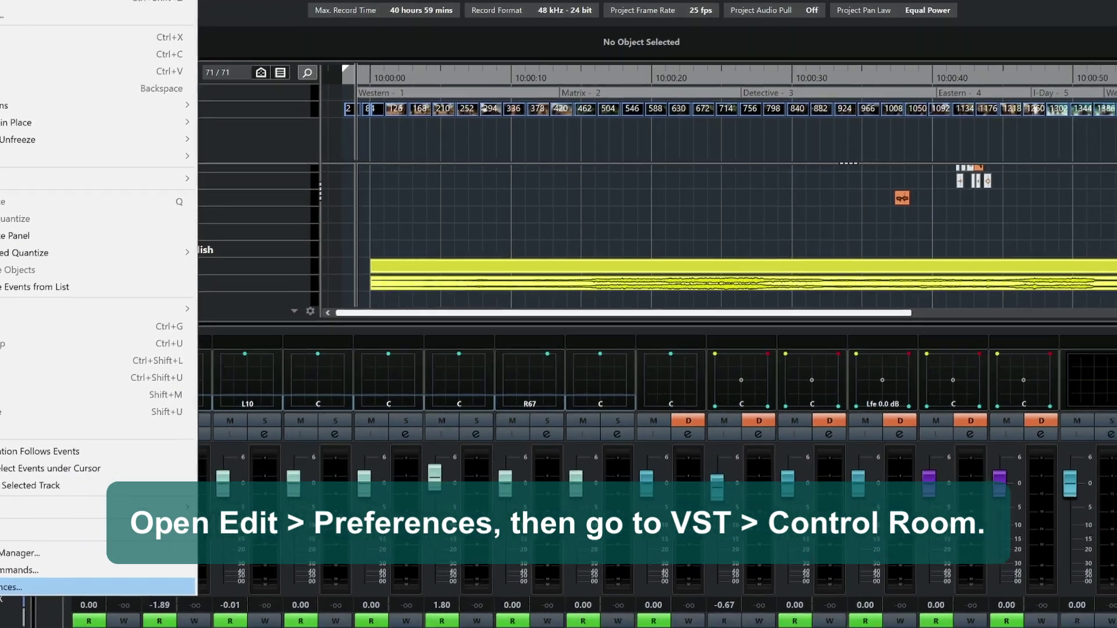
pyautogui.click(93, 617)
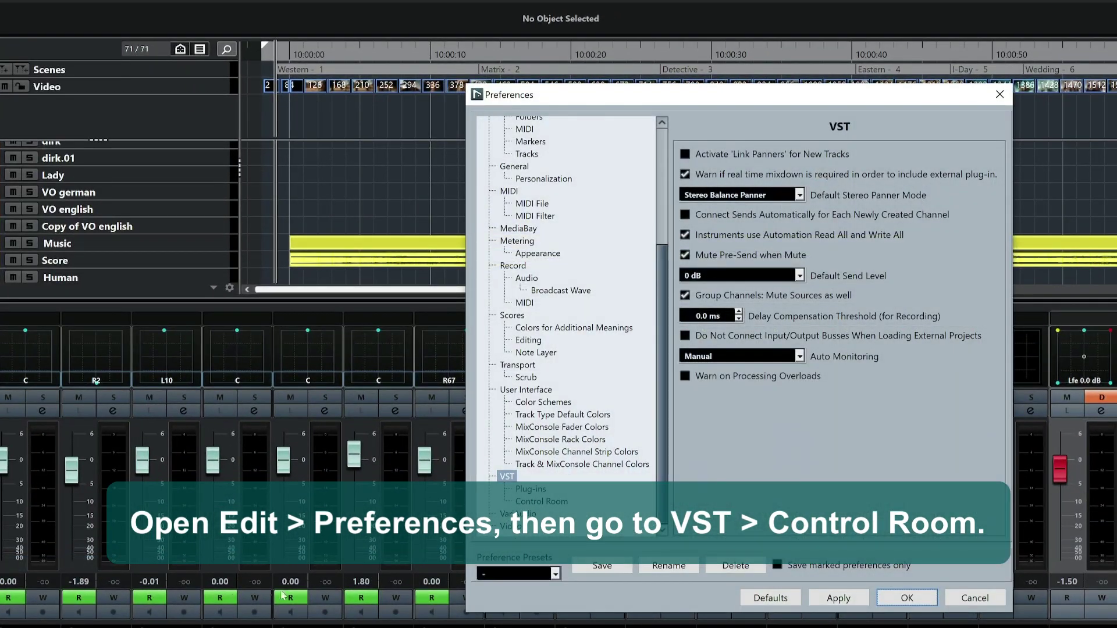
pyautogui.click(552, 502)
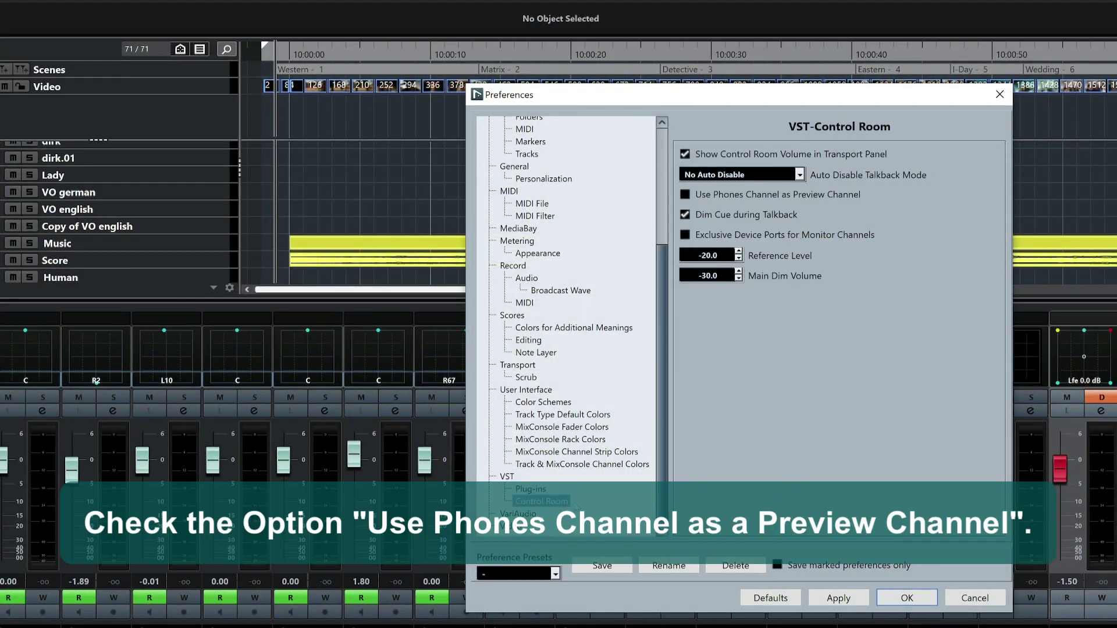
pyautogui.click(686, 196)
pyautogui.click(826, 594)
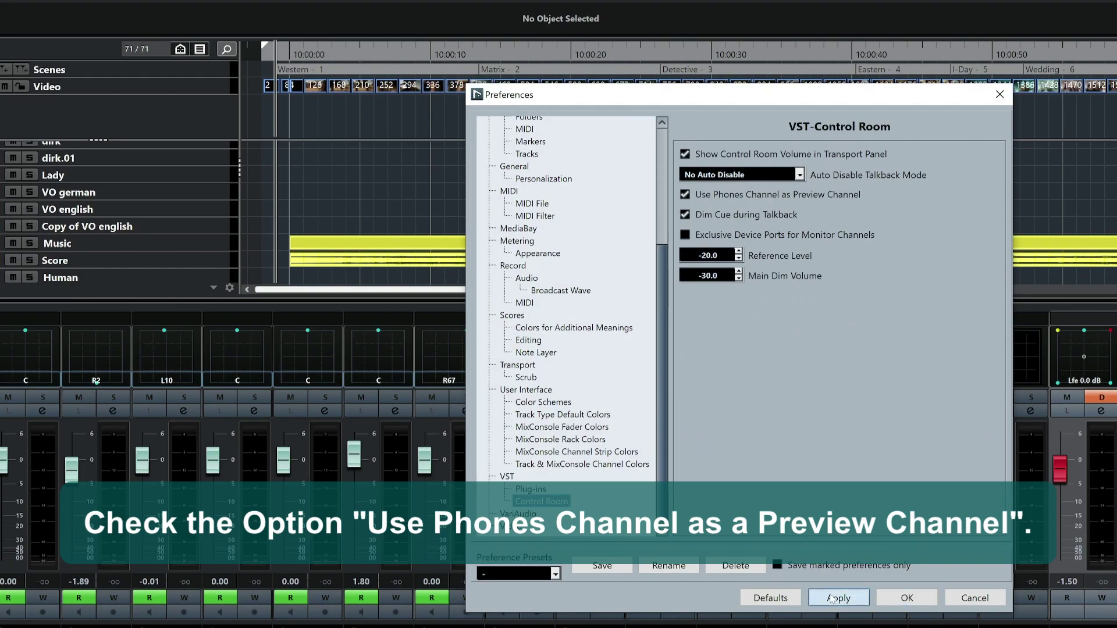
pyautogui.click(903, 600)
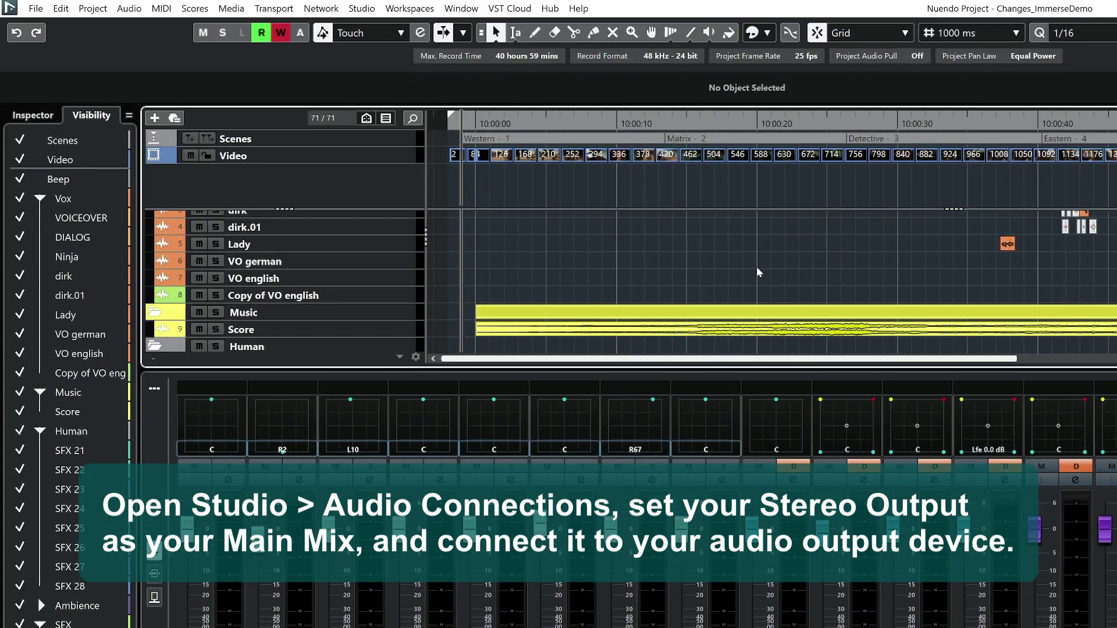
# Route the 5.1 Master output bus to Focusrite USB ASIO and show the Control Room connections.
pyautogui.click(363, 8)
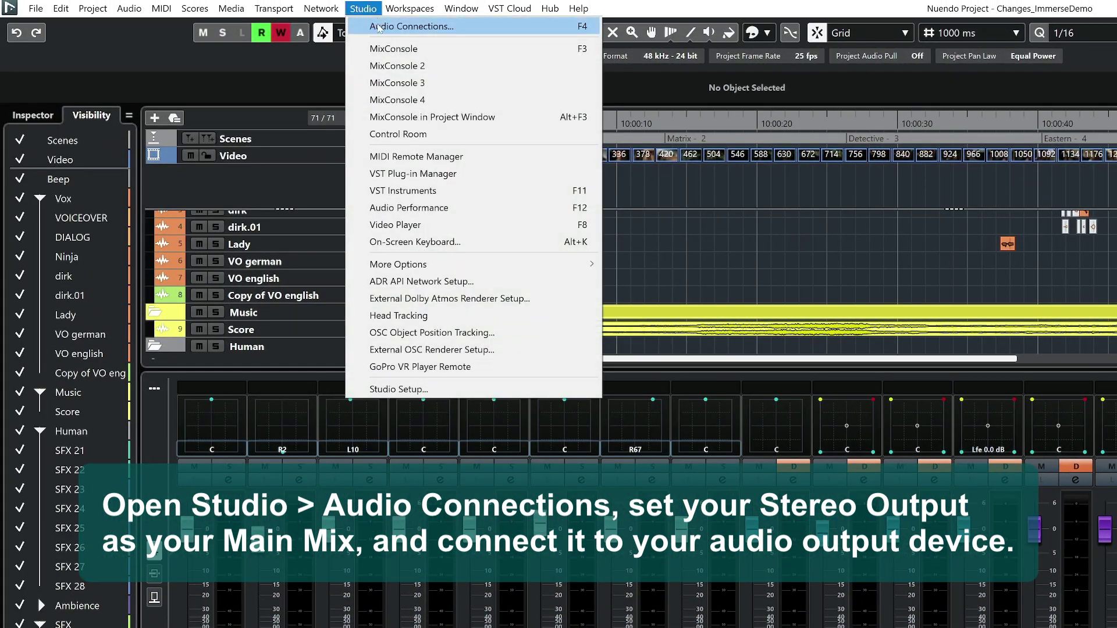
pyautogui.click(379, 26)
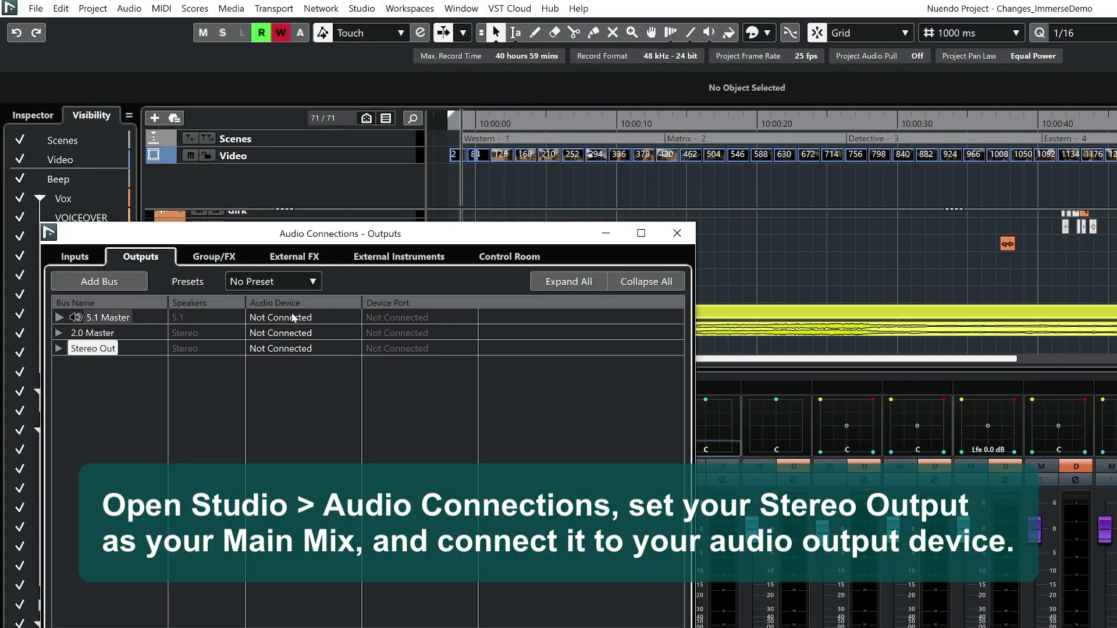
pyautogui.click(292, 317)
pyautogui.click(303, 353)
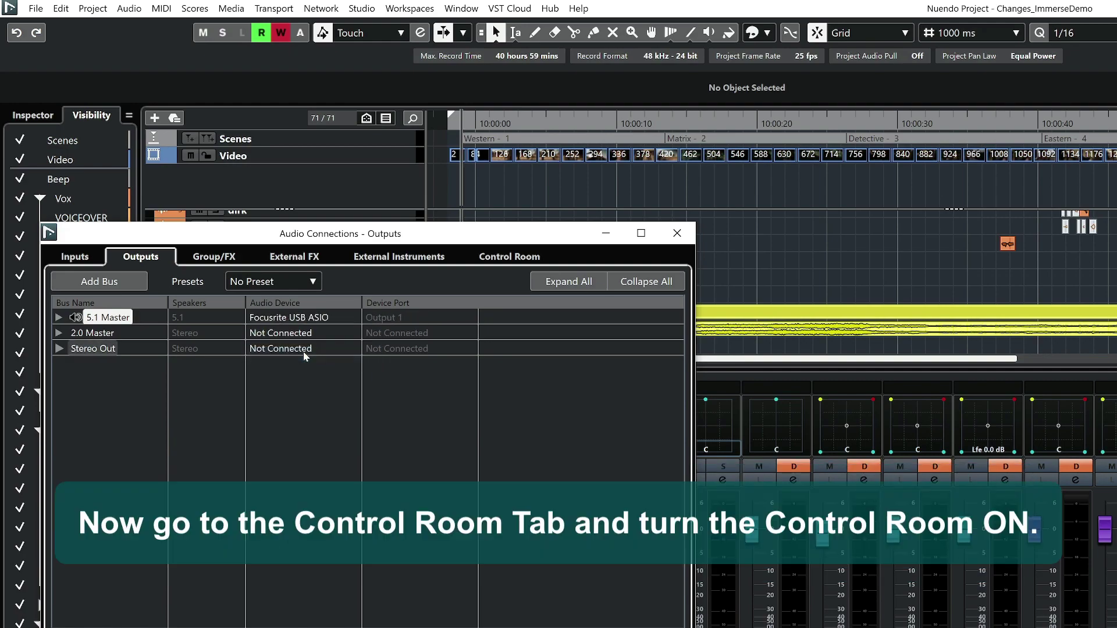
pyautogui.click(516, 256)
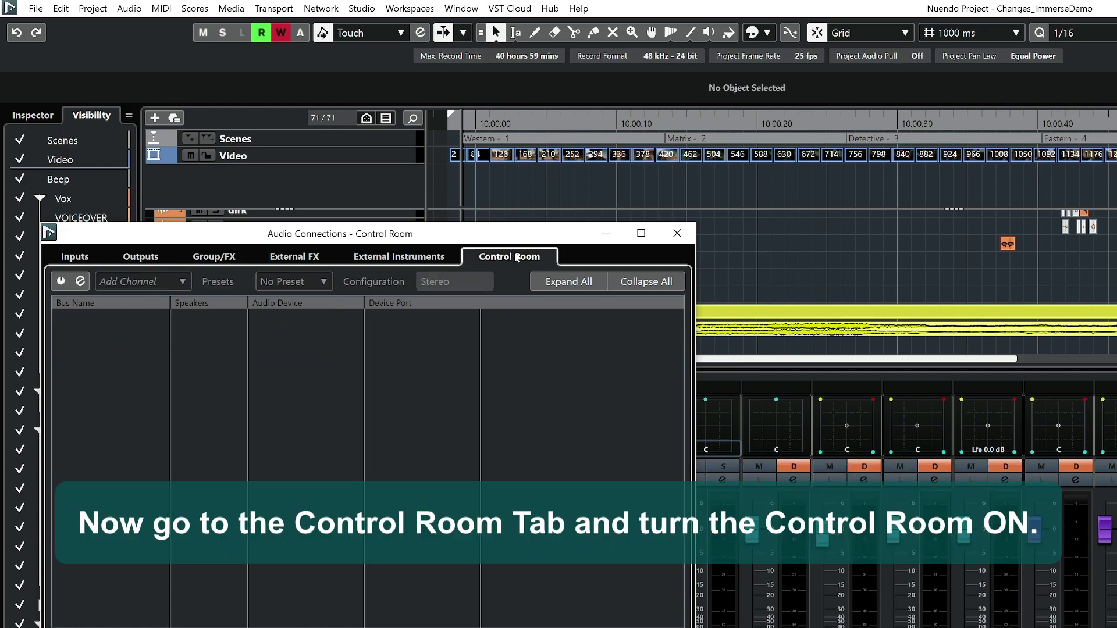
# Power on the Control Room in 5.1 configuration and close Audio Connections.
pyautogui.click(60, 284)
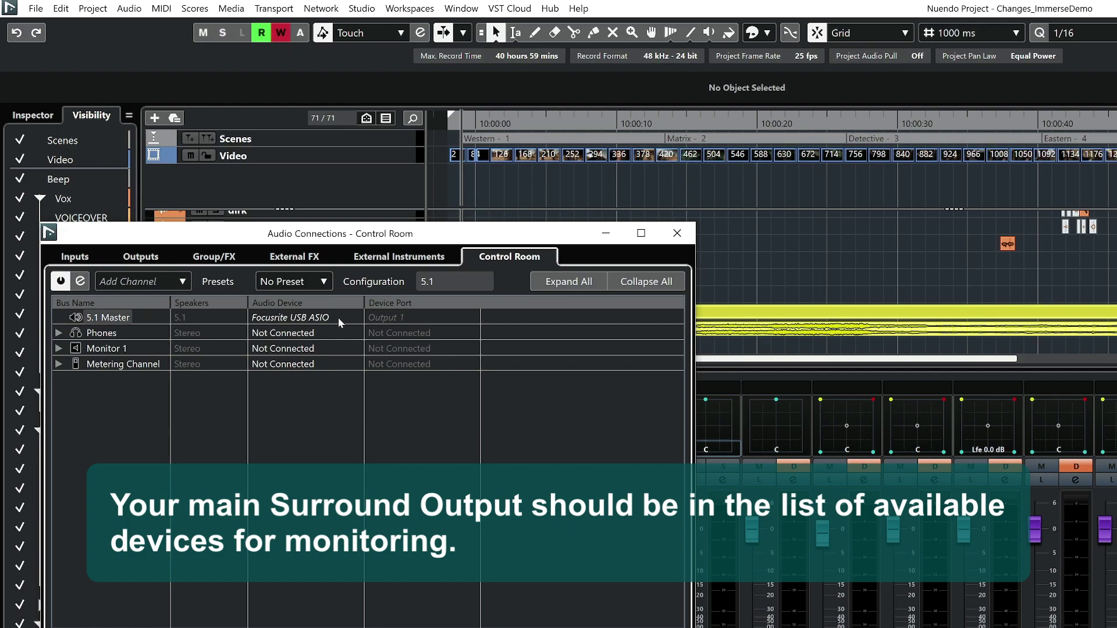
pyautogui.click(675, 231)
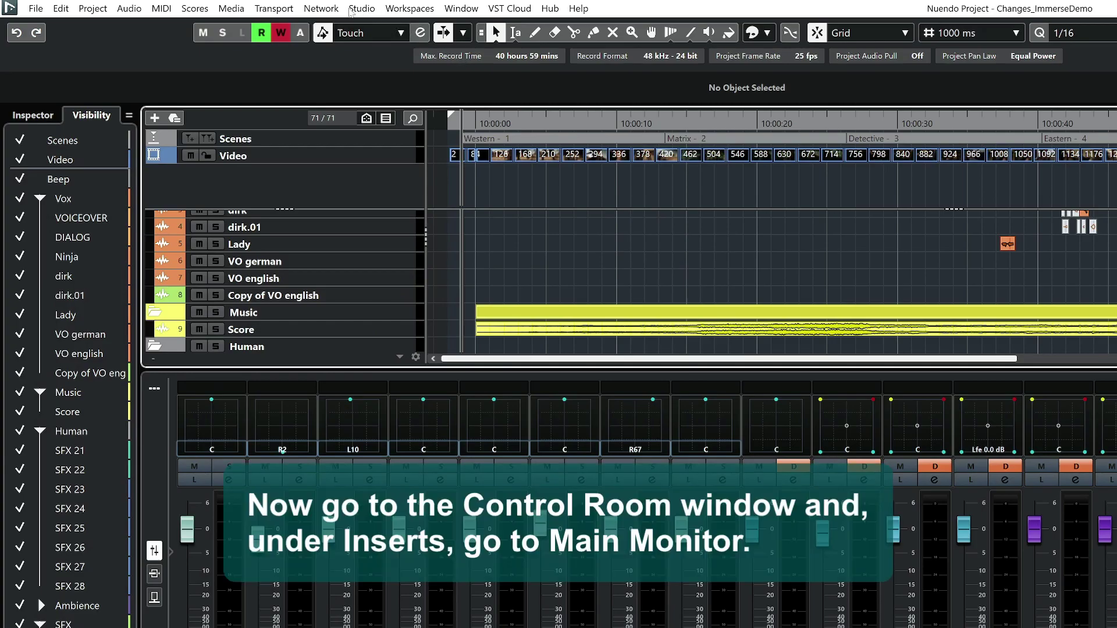
# Load Spatial > Surround > Immerse Virtual Studio Signature Edition into the Main channel's first insert.
pyautogui.click(362, 9)
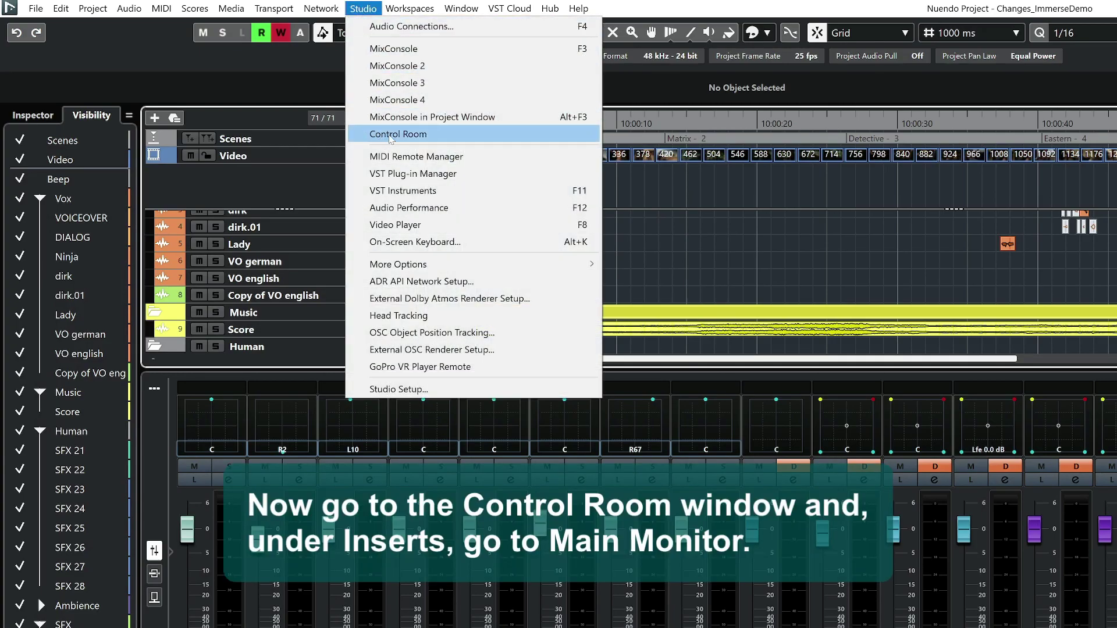
pyautogui.click(389, 135)
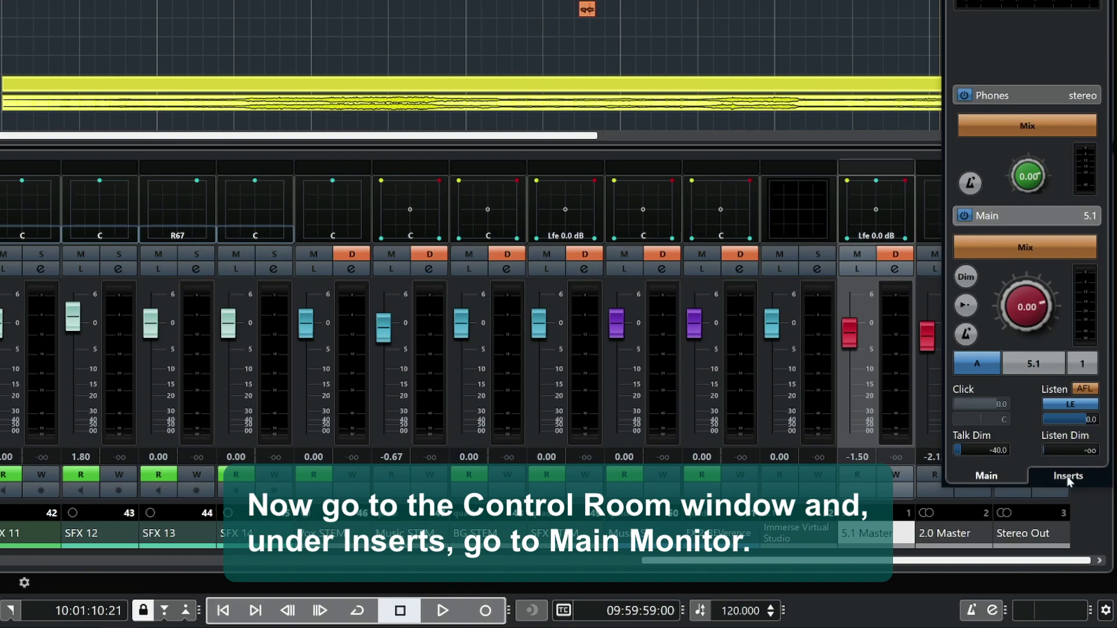
pyautogui.click(1068, 477)
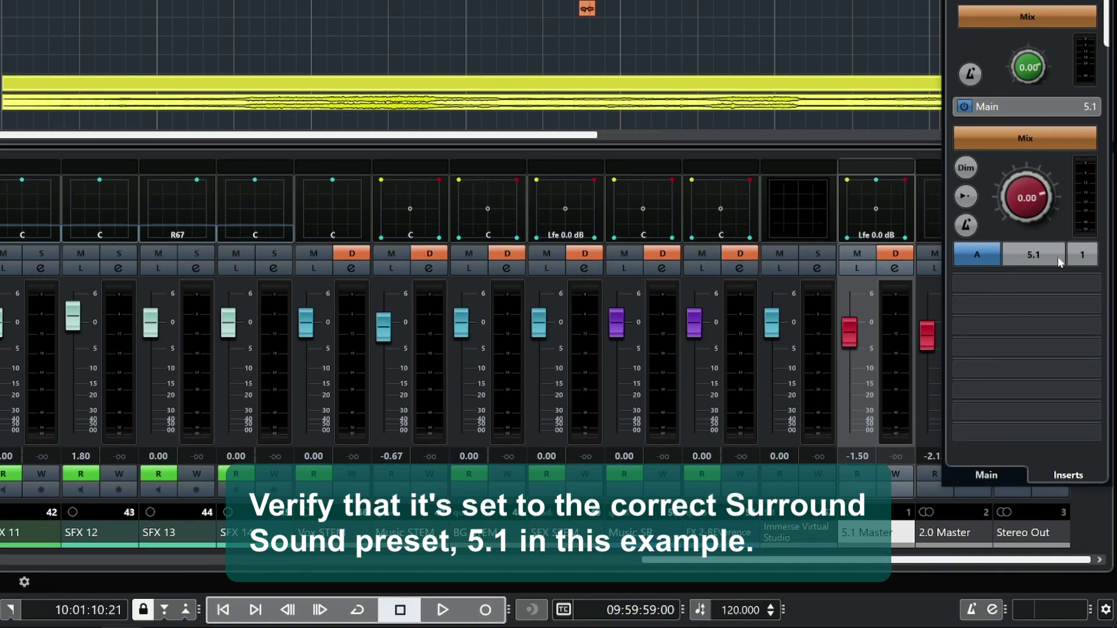
pyautogui.click(1094, 285)
pyautogui.scroll(-1, 941, 402)
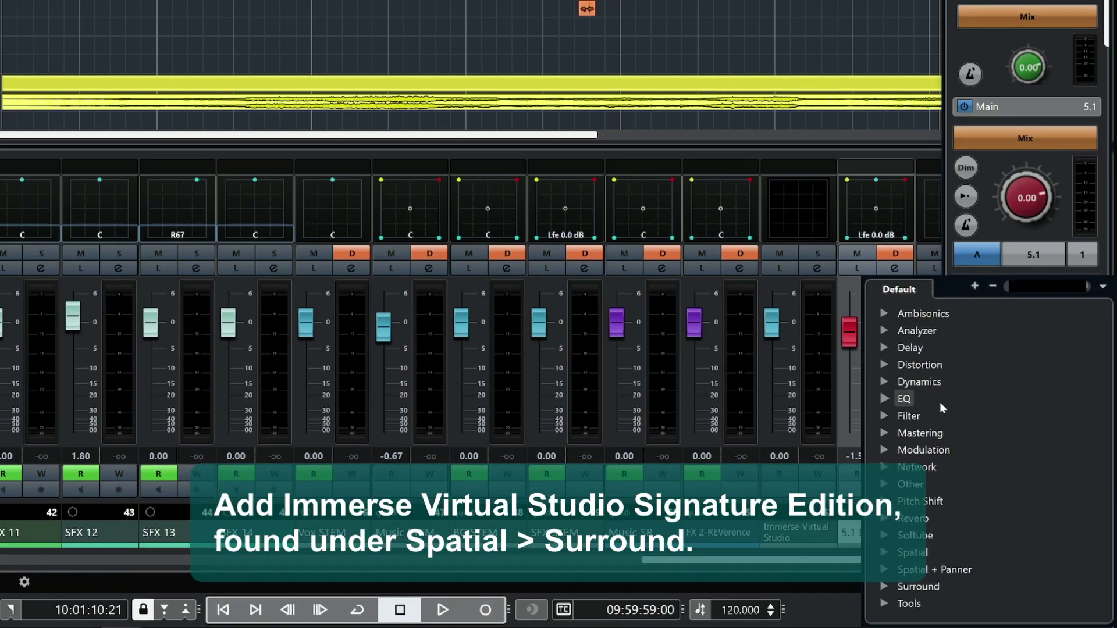
pyautogui.click(886, 552)
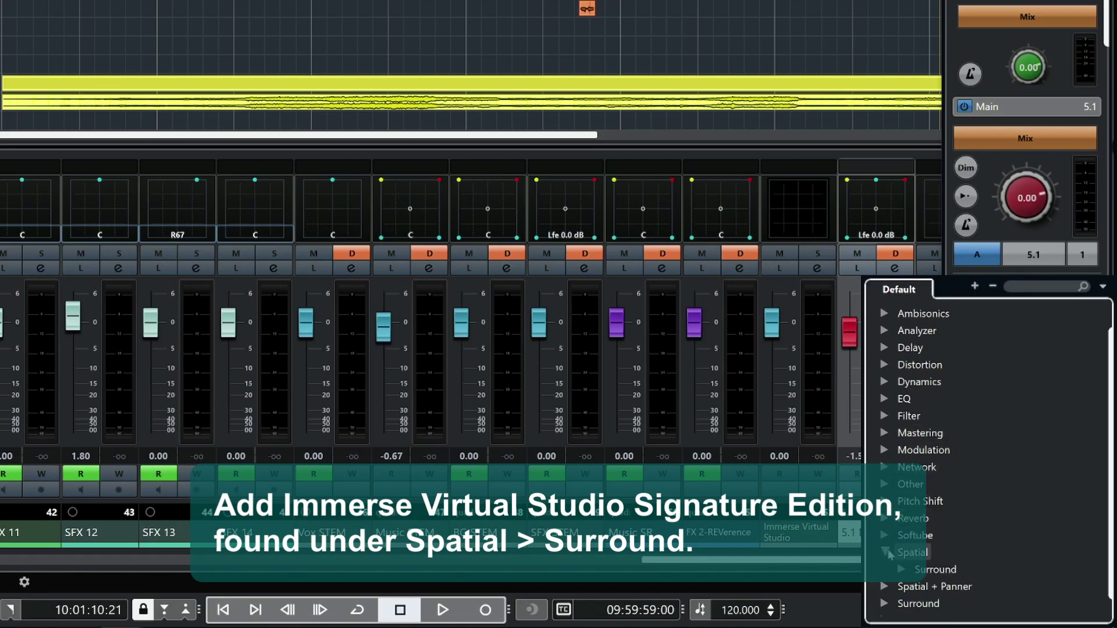
pyautogui.click(903, 569)
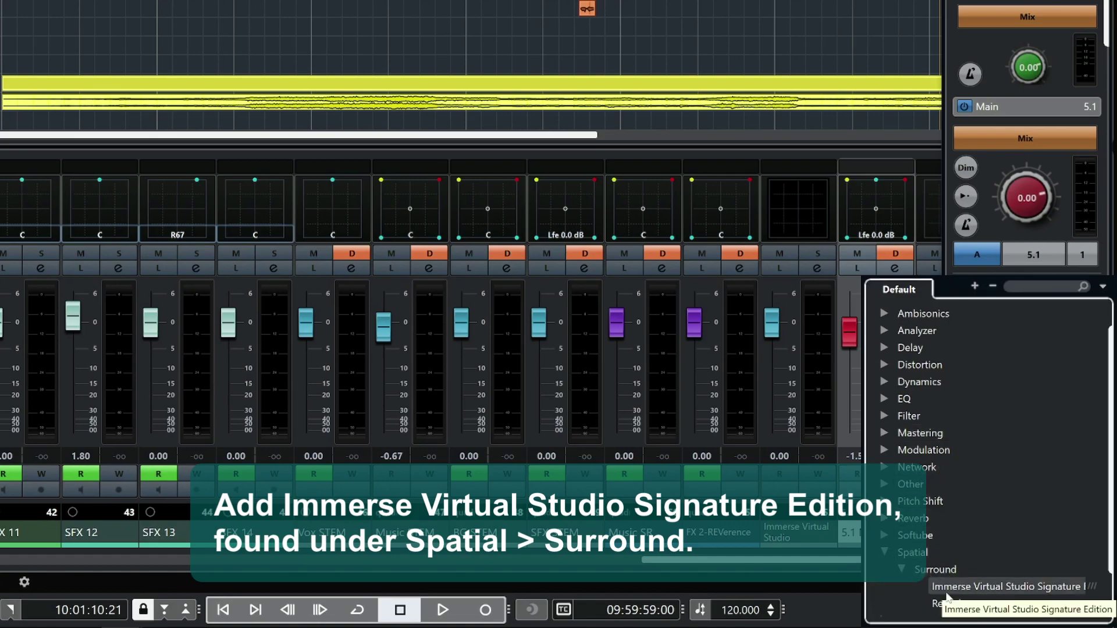
pyautogui.doubleClick(948, 589)
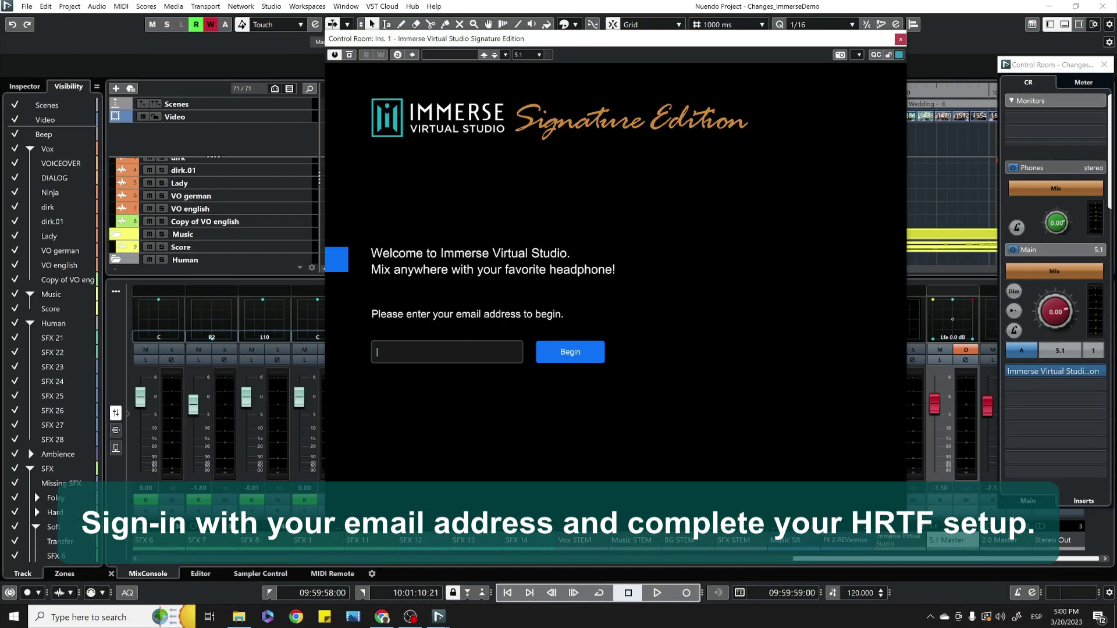
# Submit the user's e-mail address to sign in to Immerse, then play the 5.1 project.
pyautogui.press('Return')
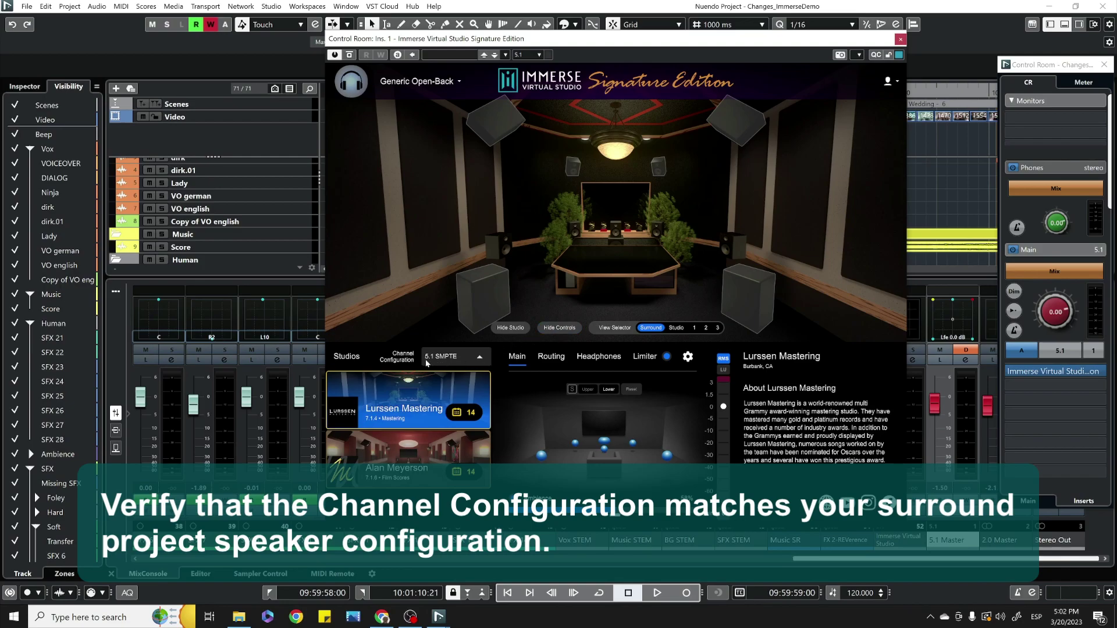
pyautogui.click(658, 593)
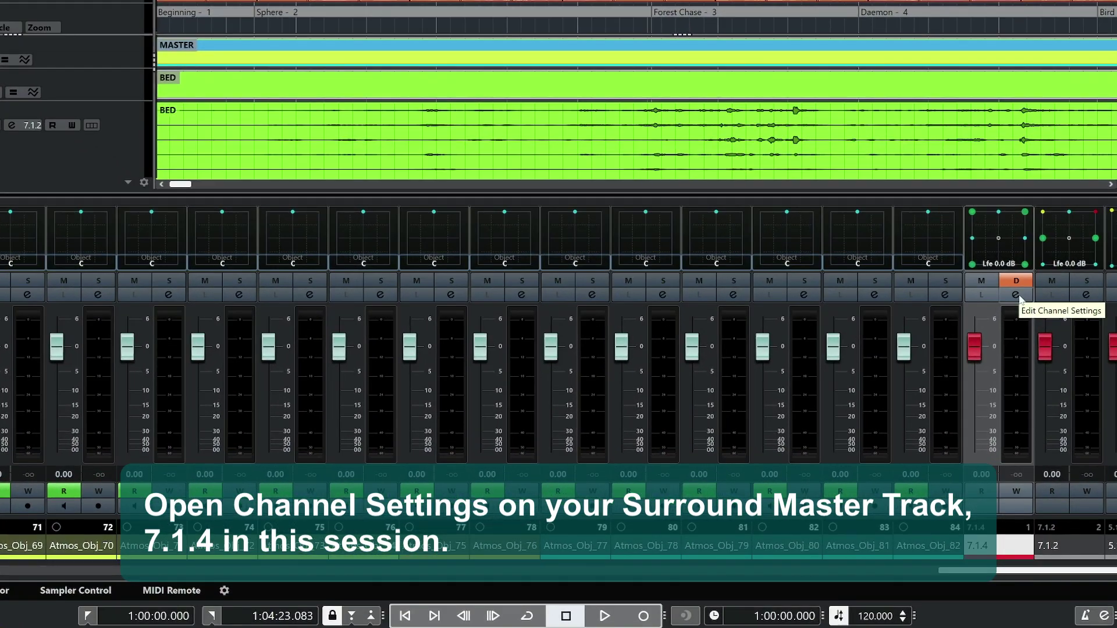
# Move SuperVision down one slot on the 7.1.4 master to free slot 2.
pyautogui.click(1016, 295)
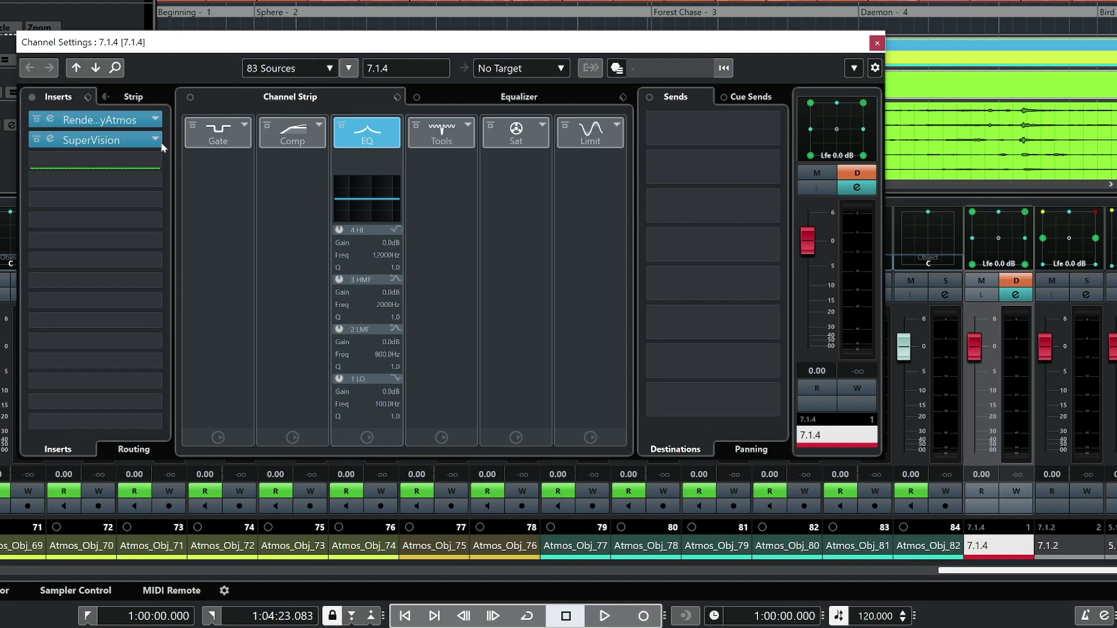
pyautogui.click(128, 142)
pyautogui.moveTo(127, 137); pyautogui.dragTo(119, 156)
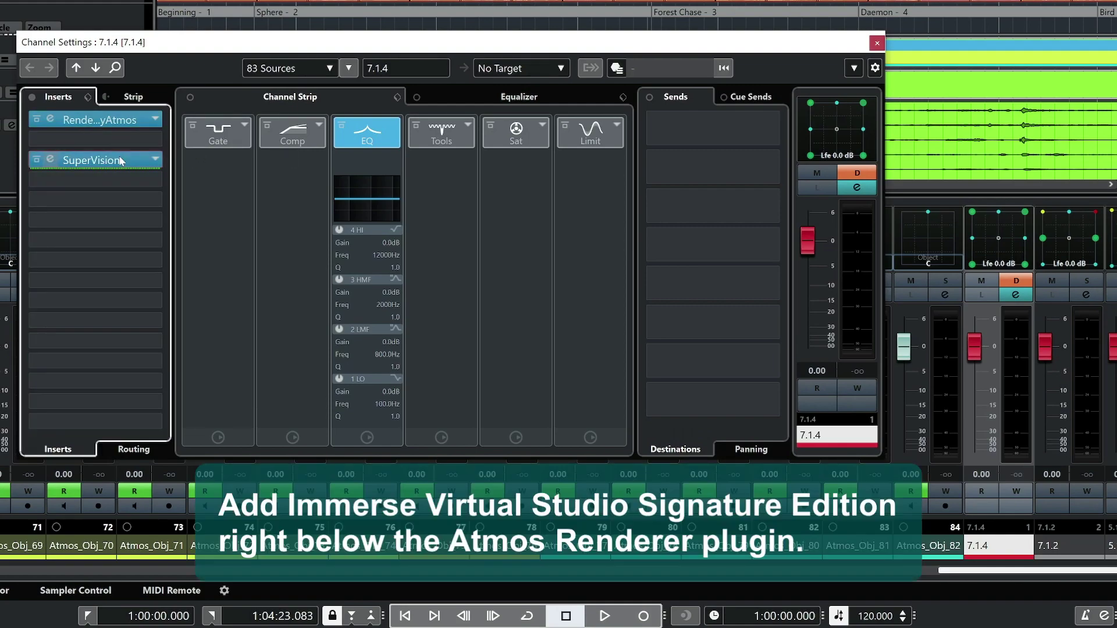
# Insert Spatial > Surround > Immerse Virtual Studio Signature Edition into slot 2 below the Atmos Renderer.
pyautogui.click(104, 136)
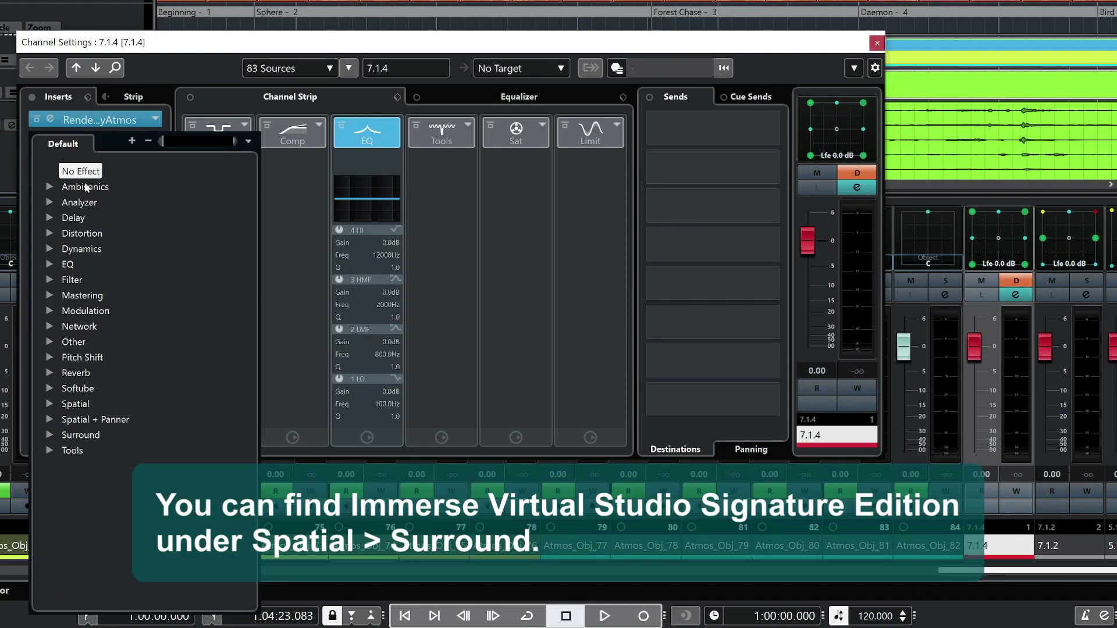
pyautogui.click(51, 401)
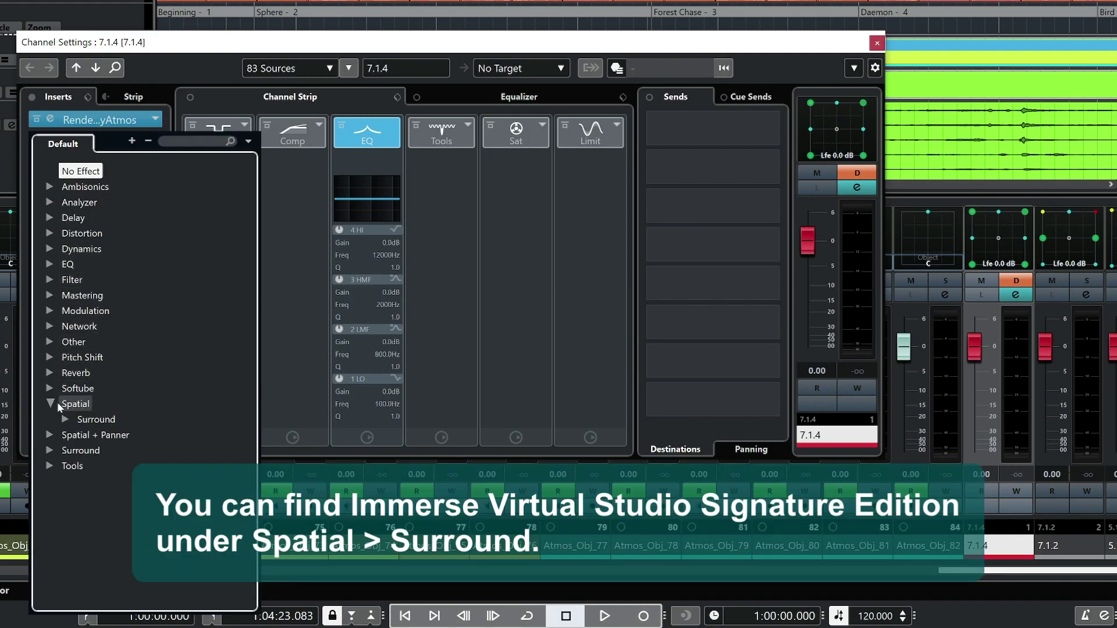
pyautogui.click(68, 418)
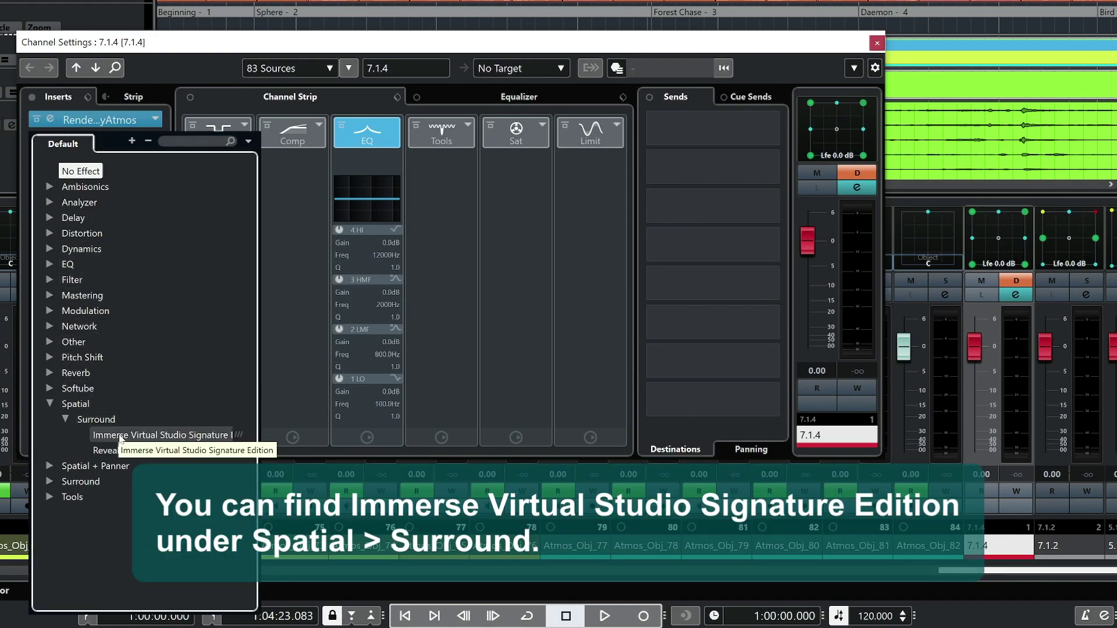
pyautogui.click(120, 438)
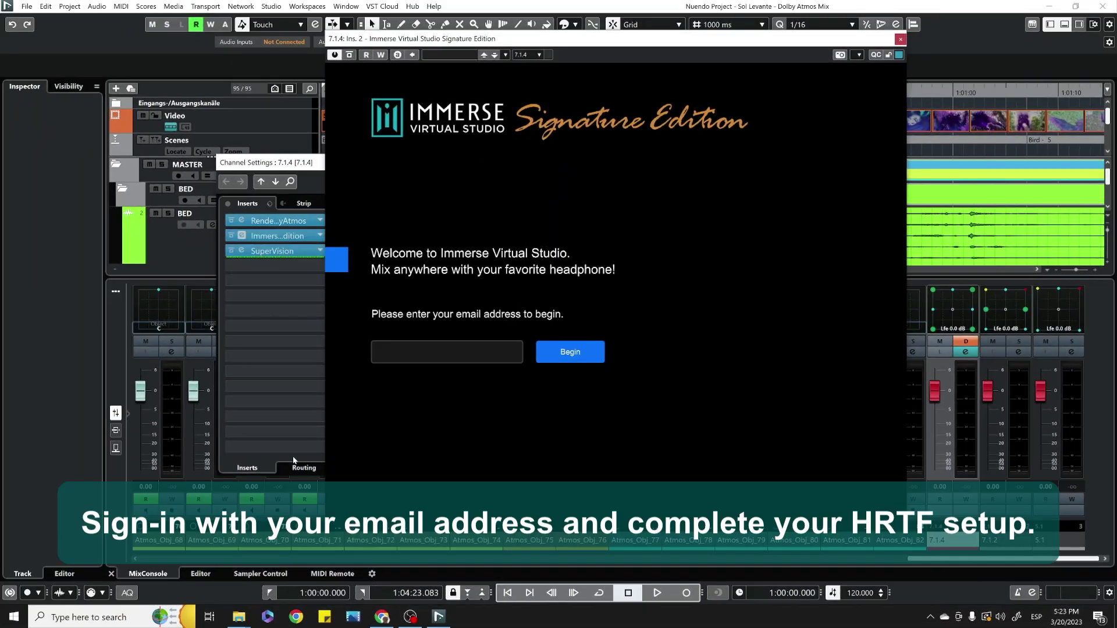
# Sign in to Immerse with the account email and PIN, then choose the 7.1.4 Steinberg channel configuration.
pyautogui.write('solle')
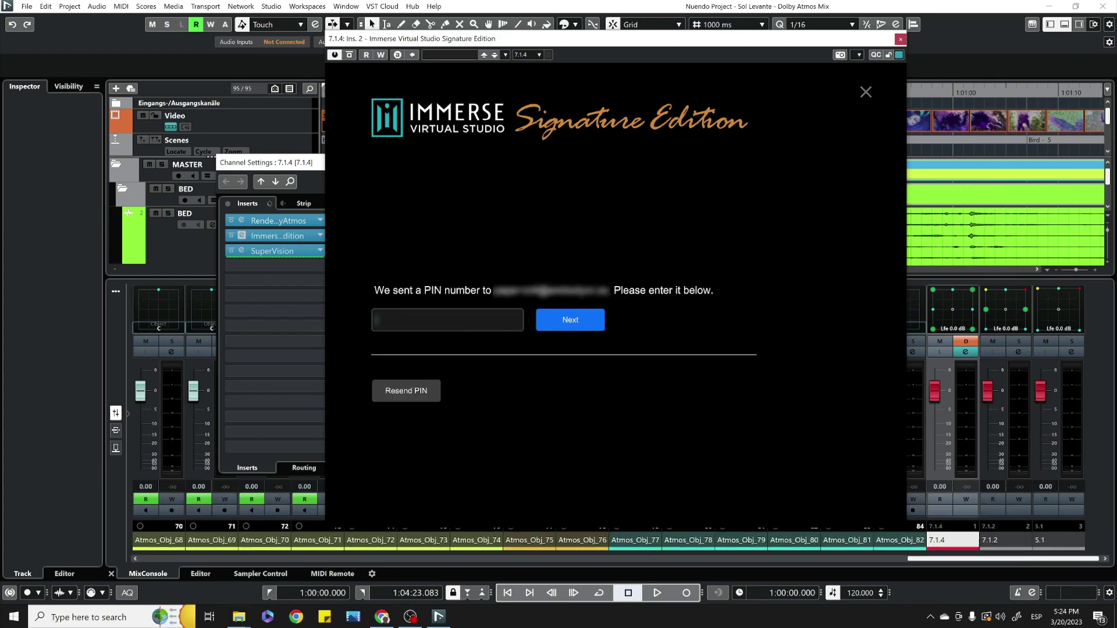
pyautogui.write('1')
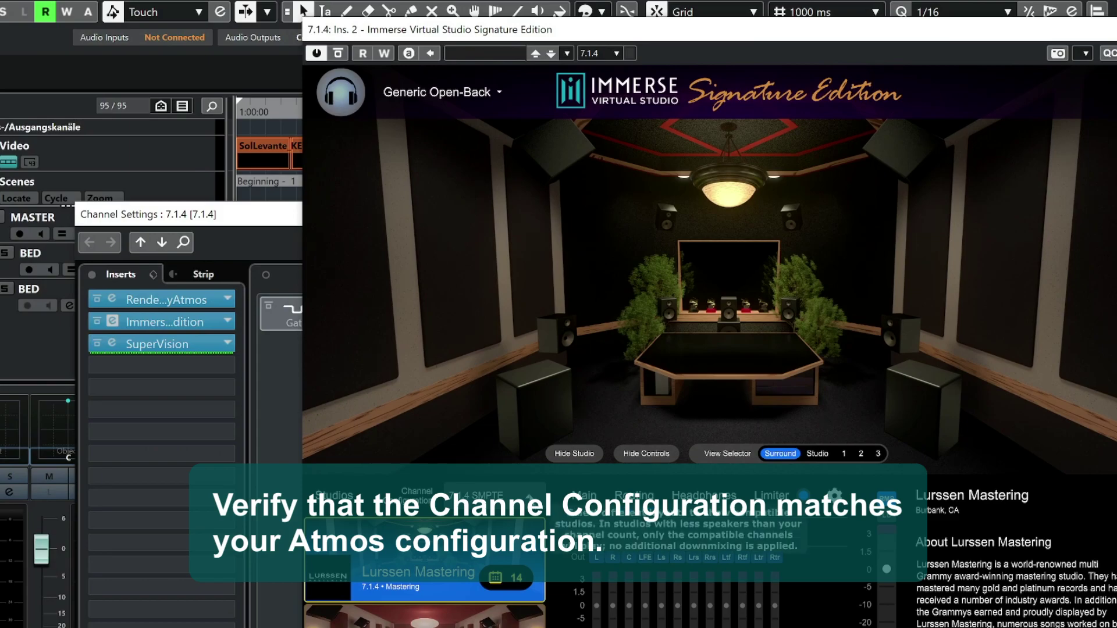
pyautogui.click(483, 495)
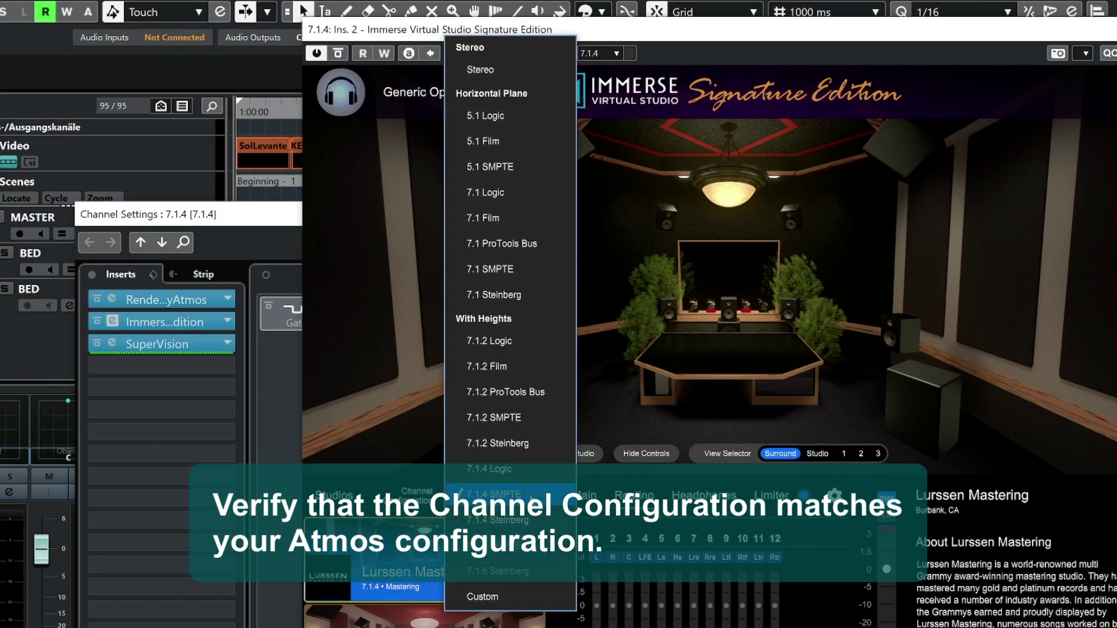
pyautogui.click(522, 521)
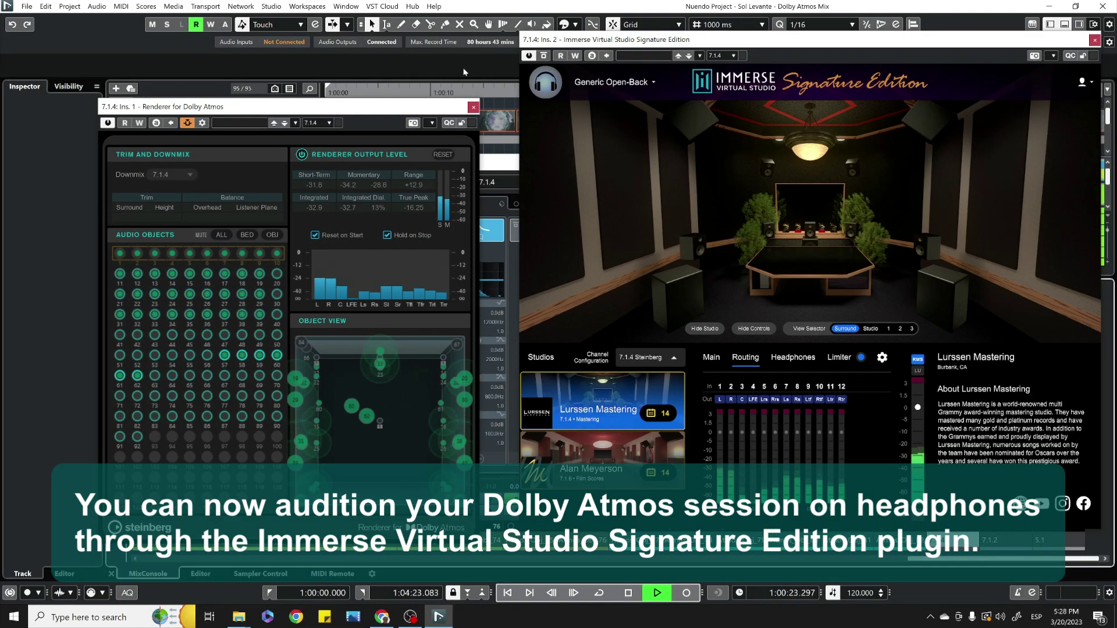
# Show Nuendo's Video Player window with F8.
pyautogui.press('F8')
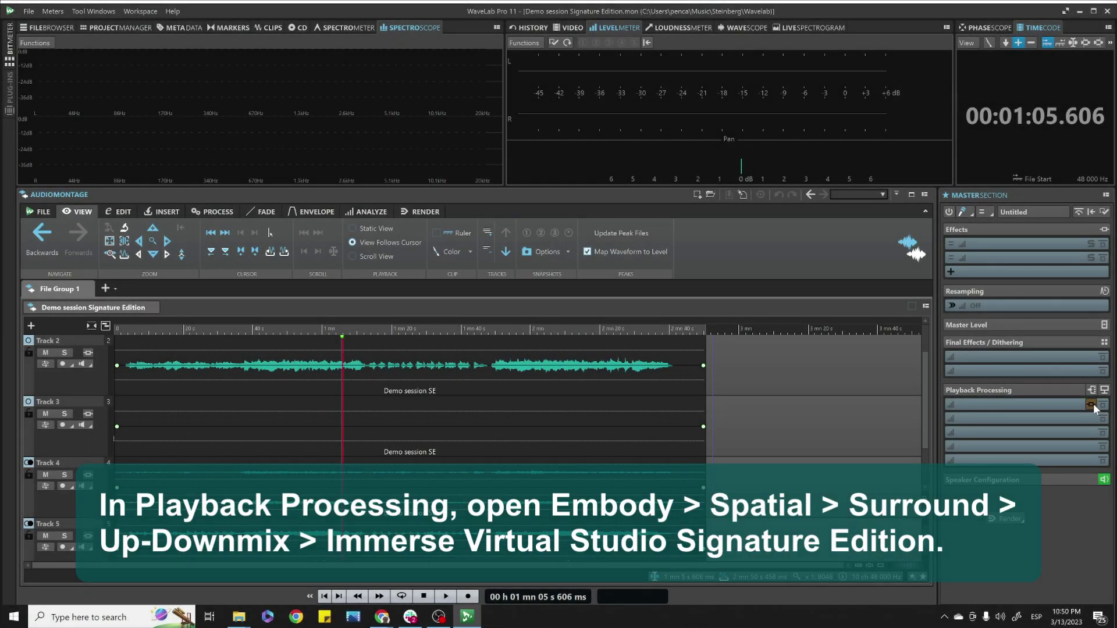
# Insert Immerse Virtual Studio Signature Edition from Embody's Up-Downmix plug-ins into the first Playback Processing slot.
pyautogui.click(1092, 405)
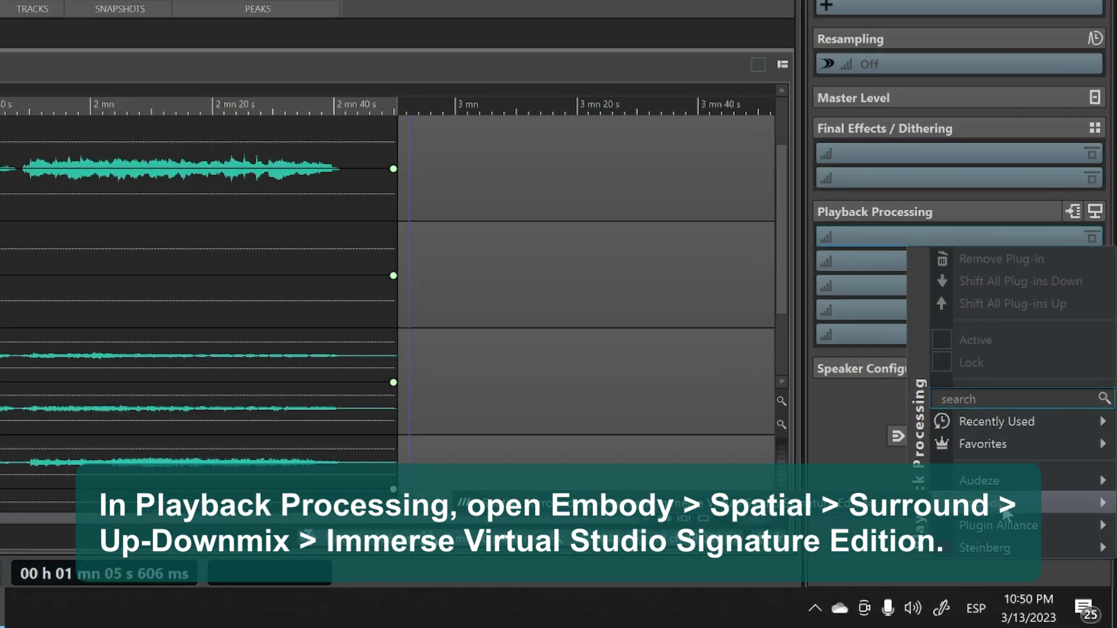
pyautogui.moveTo(998, 512)
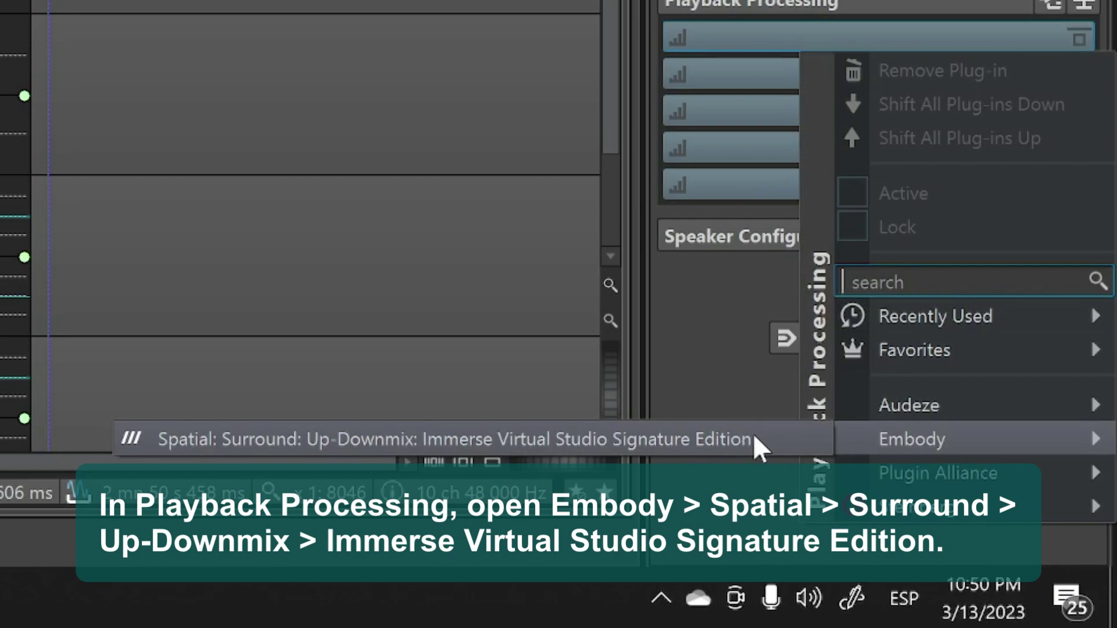
pyautogui.click(753, 436)
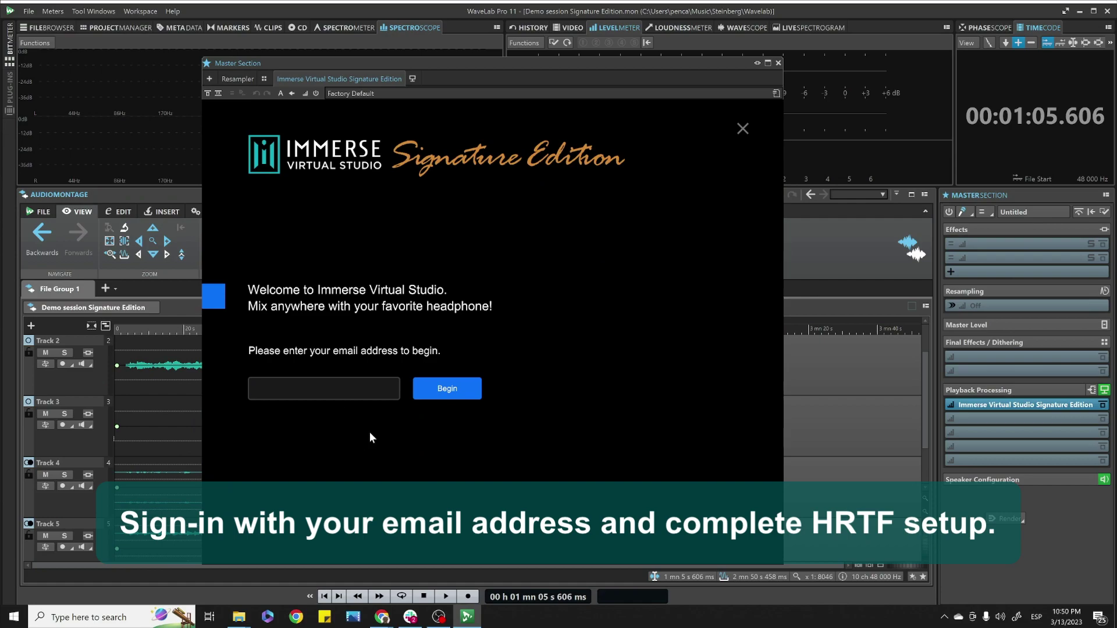
# Sign in to Immerse in WaveLab with the account email and PIN, then select 7.1.2 Steinberg.
pyautogui.press('Return')
pyautogui.write('123')
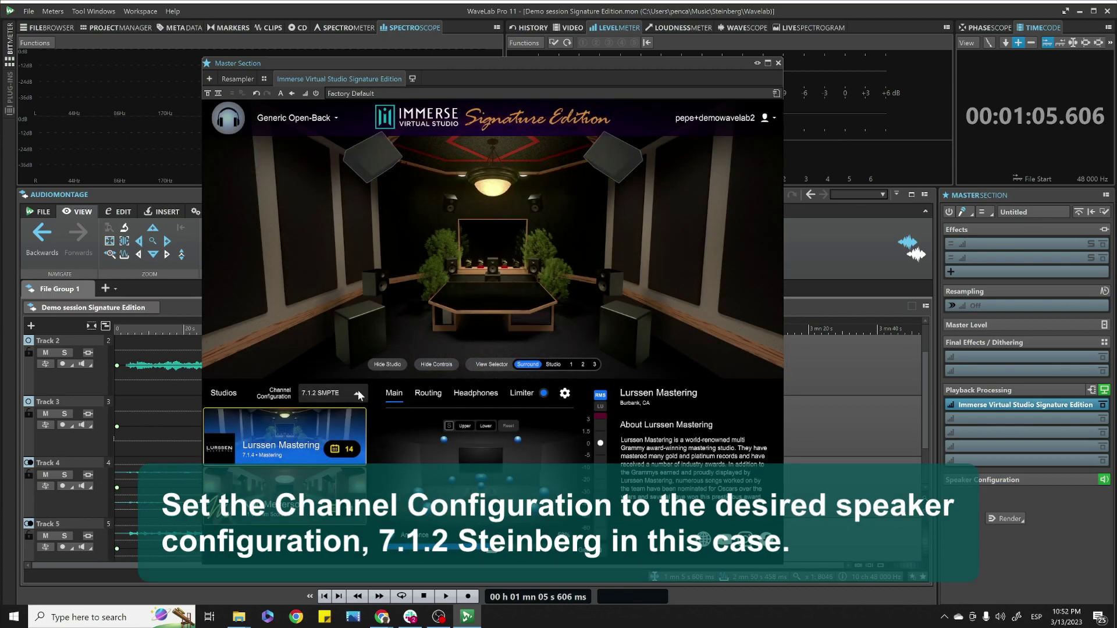
pyautogui.click(357, 391)
pyautogui.click(347, 407)
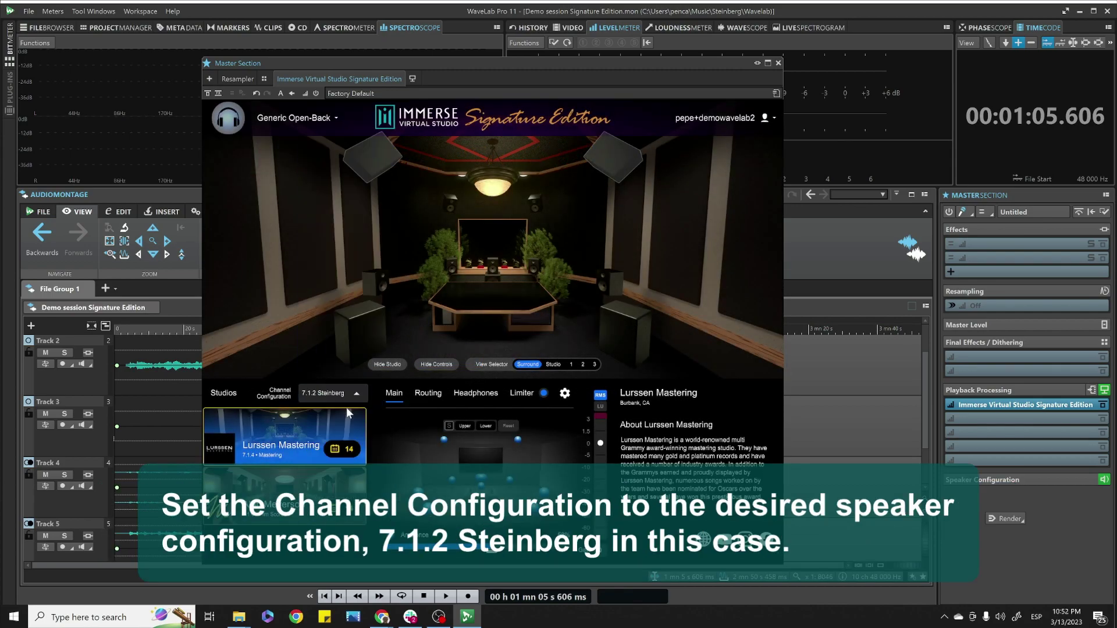